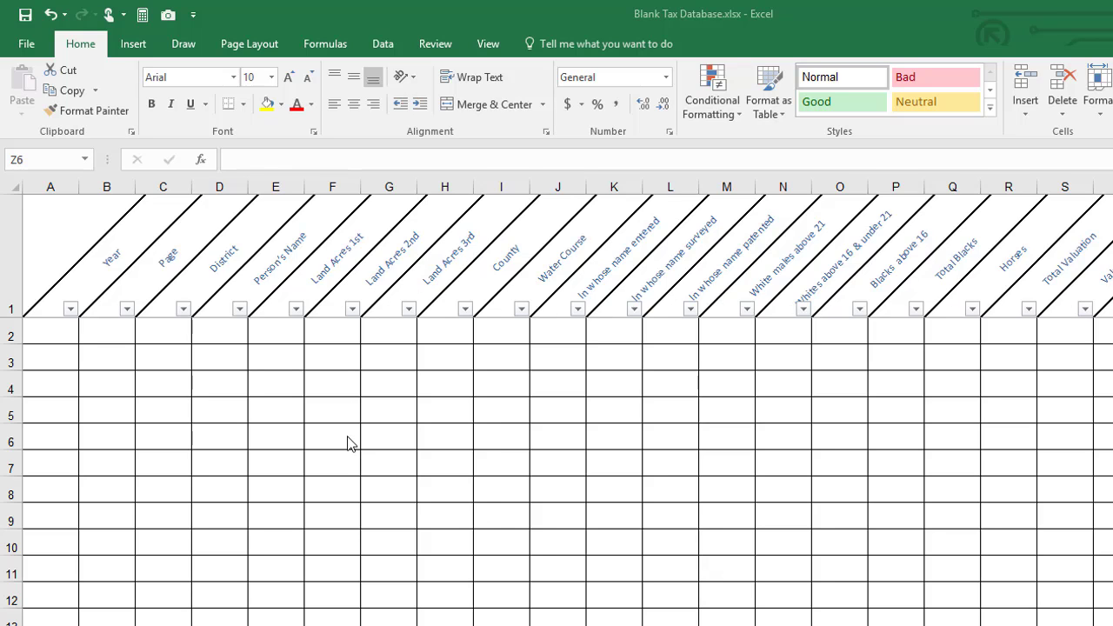
- Test scrolling, then unfreeze all panes via View > Freeze Panes > Unfreeze Panes
click(343, 491)
scroll(343, 491, down, 15)
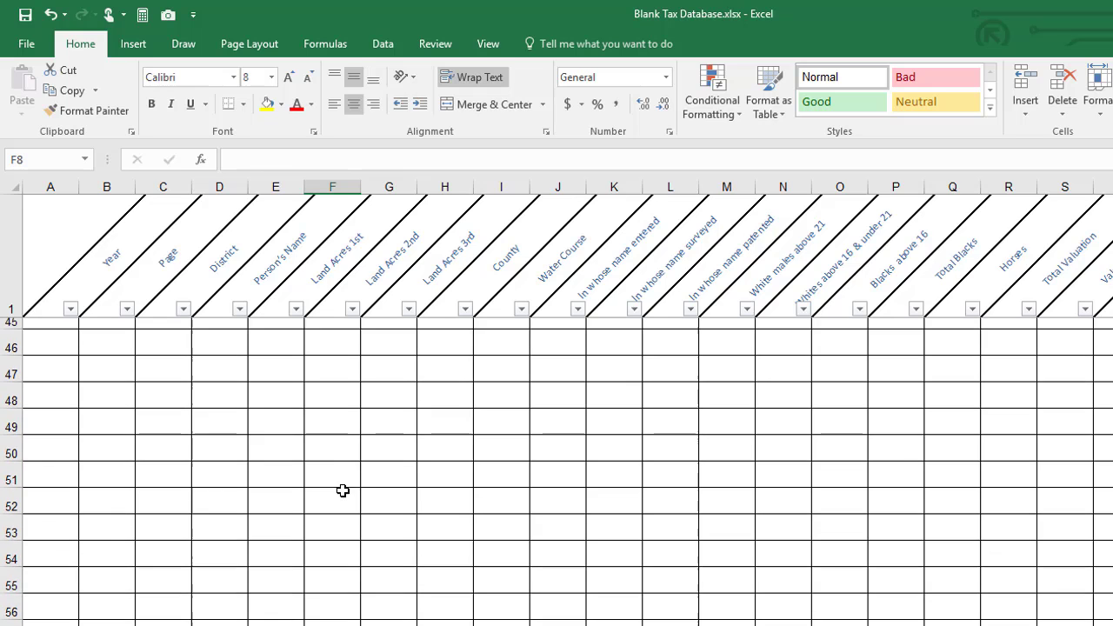
scroll(343, 492, up, 8)
scroll(343, 491, up, 7)
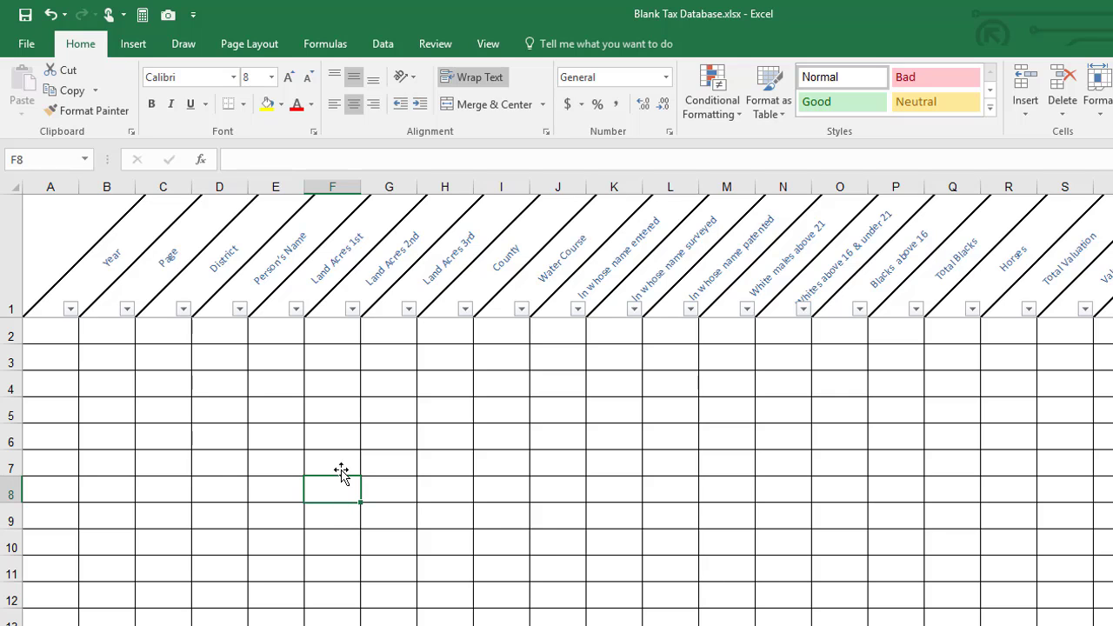
click(12, 272)
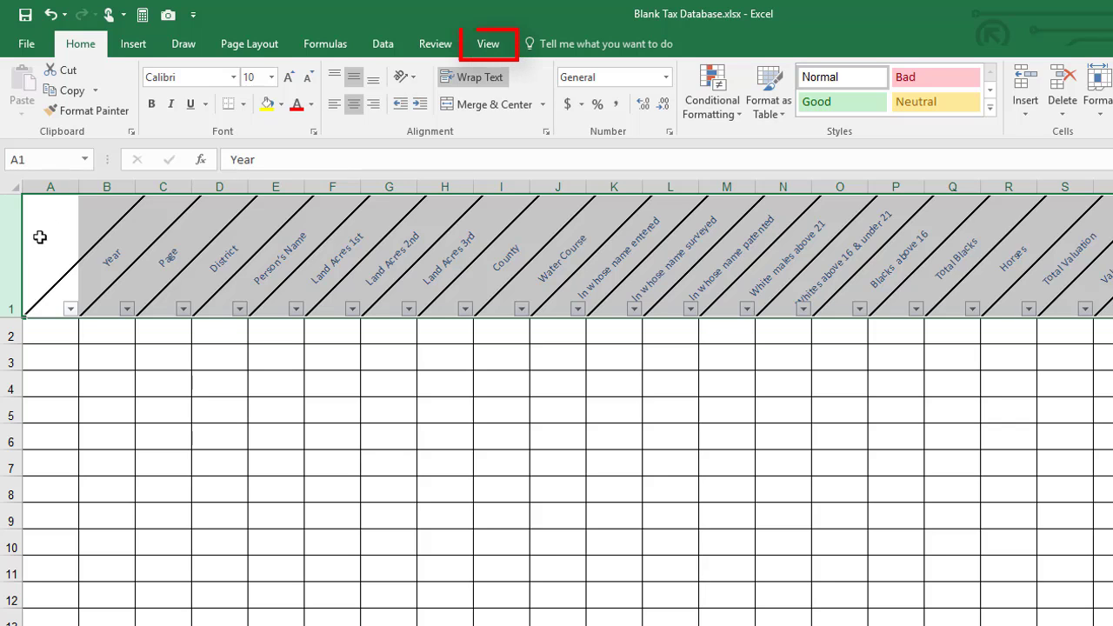
click(490, 45)
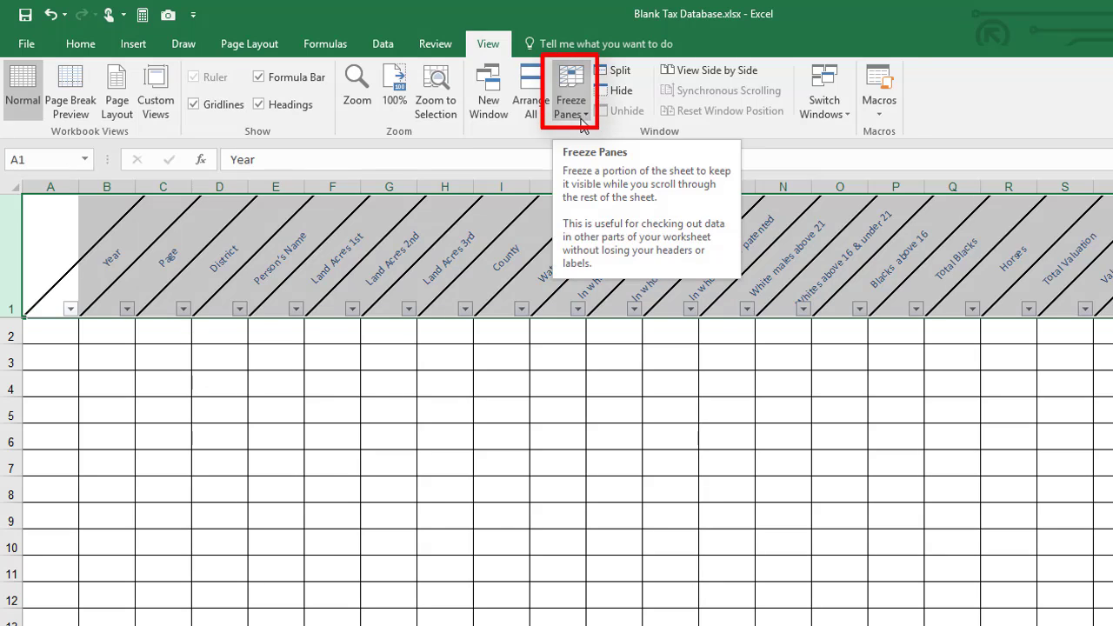
click(585, 113)
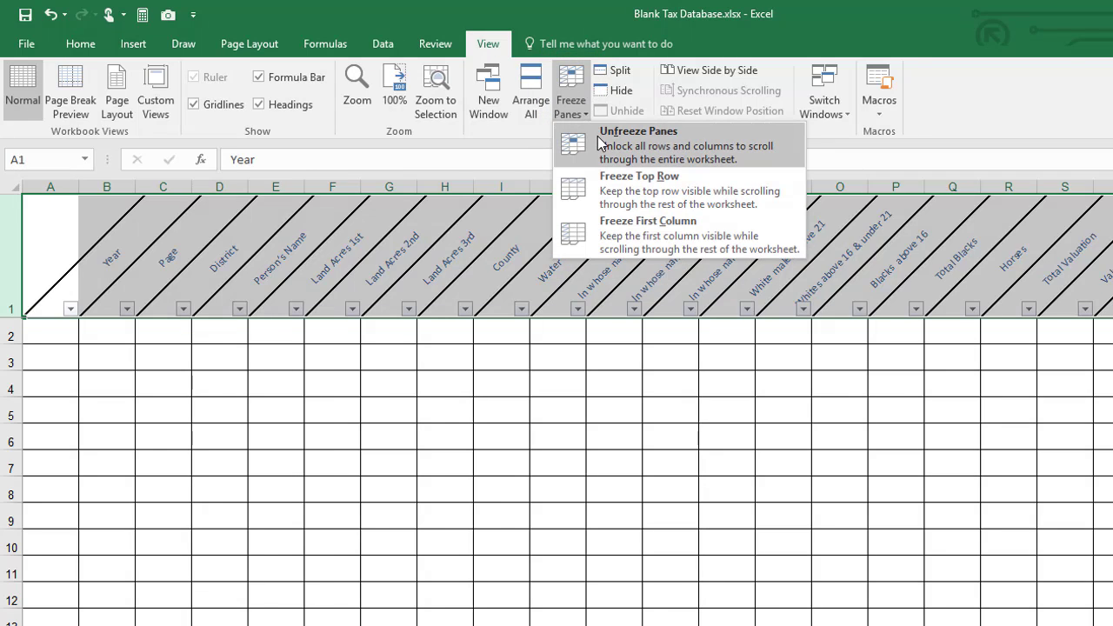
click(599, 138)
click(424, 425)
scroll(423, 425, down, 5)
scroll(423, 425, up, 6)
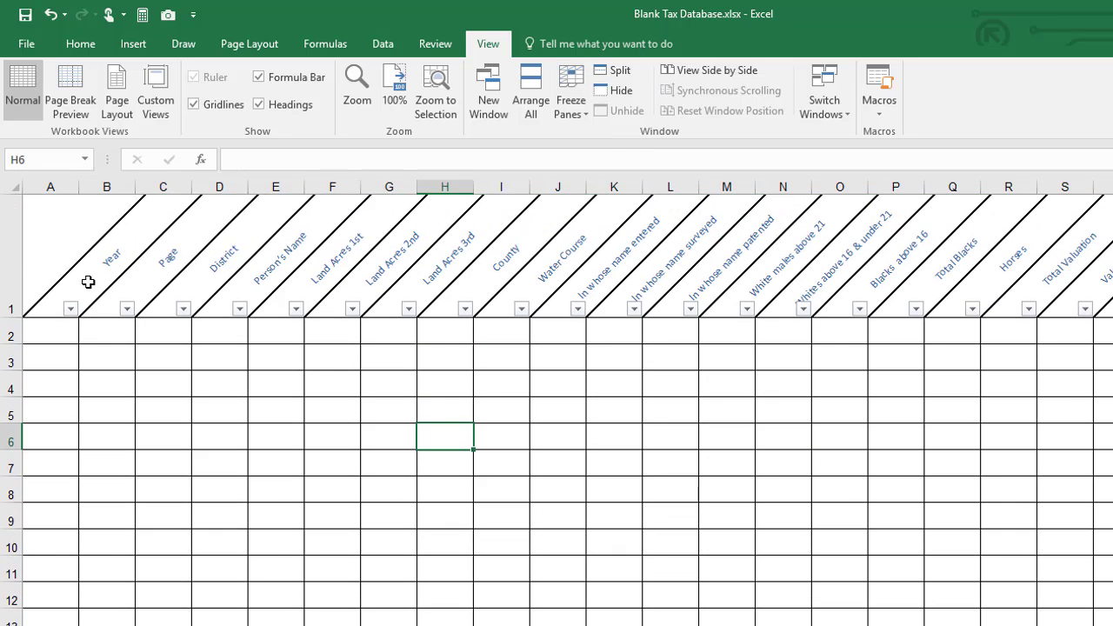
- Apply Freeze Top Row and scroll to confirm the header row stays fixed
click(11, 265)
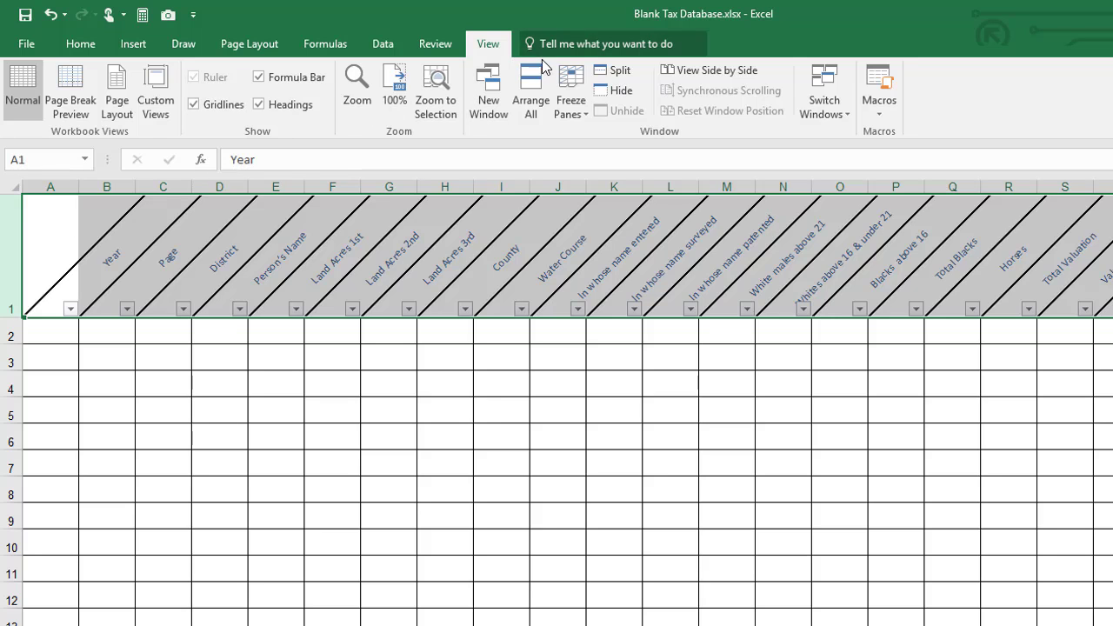
click(570, 106)
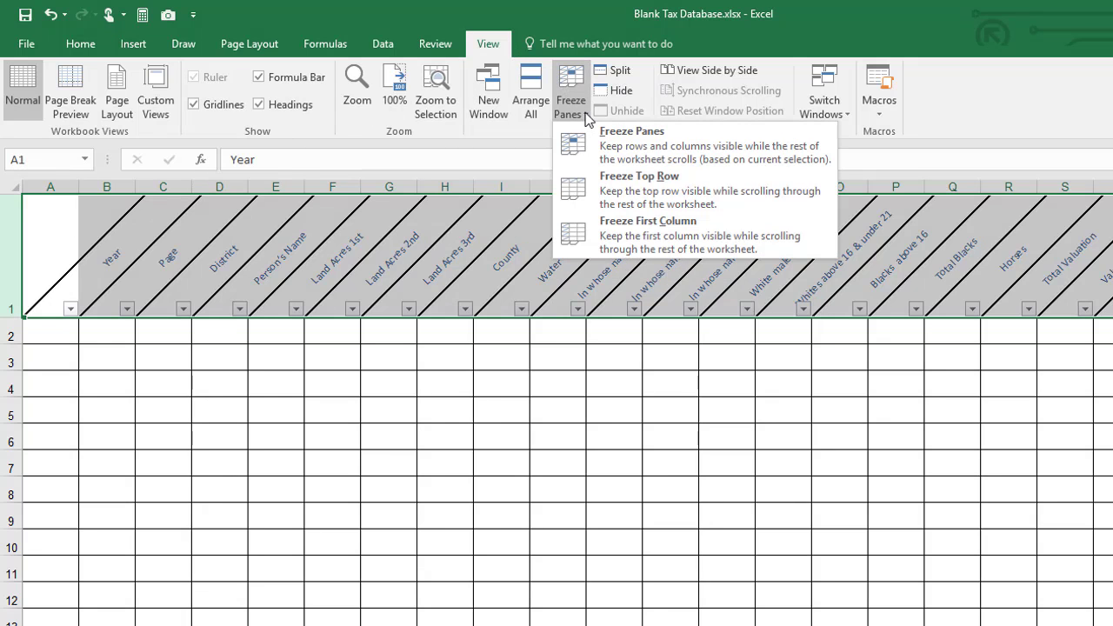
click(609, 185)
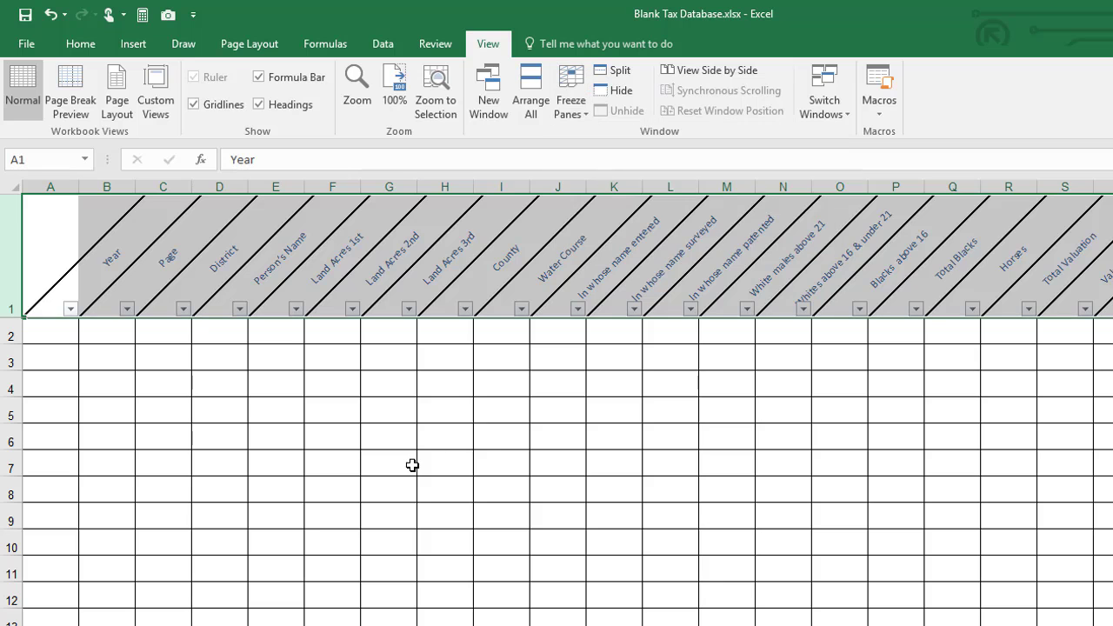
scroll(412, 466, down, 7)
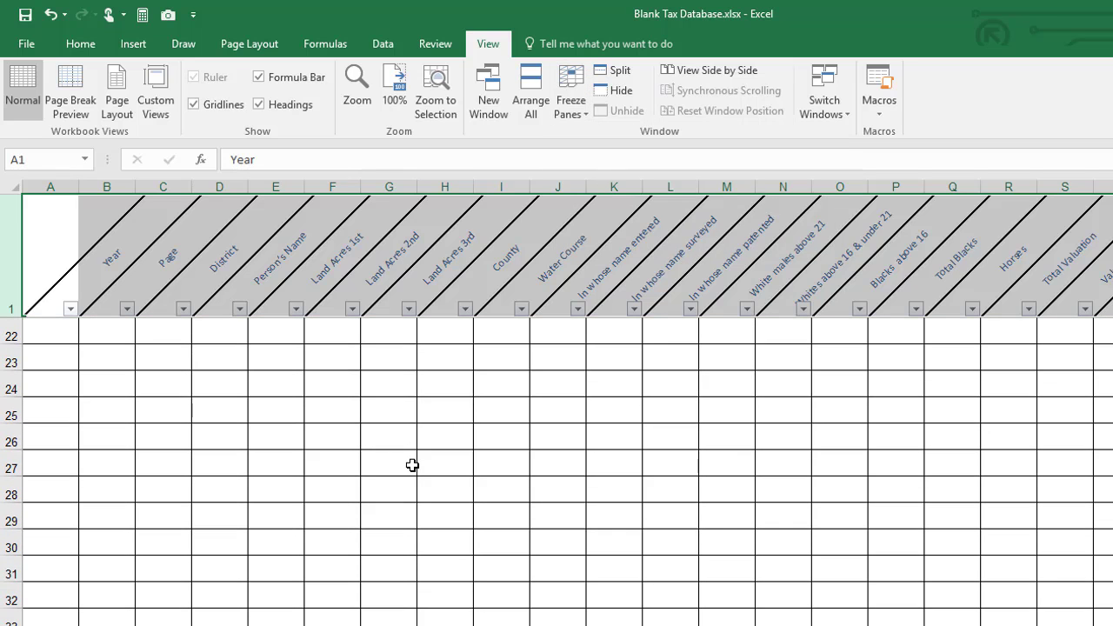
scroll(412, 465, down, 12)
scroll(412, 465, up, 12)
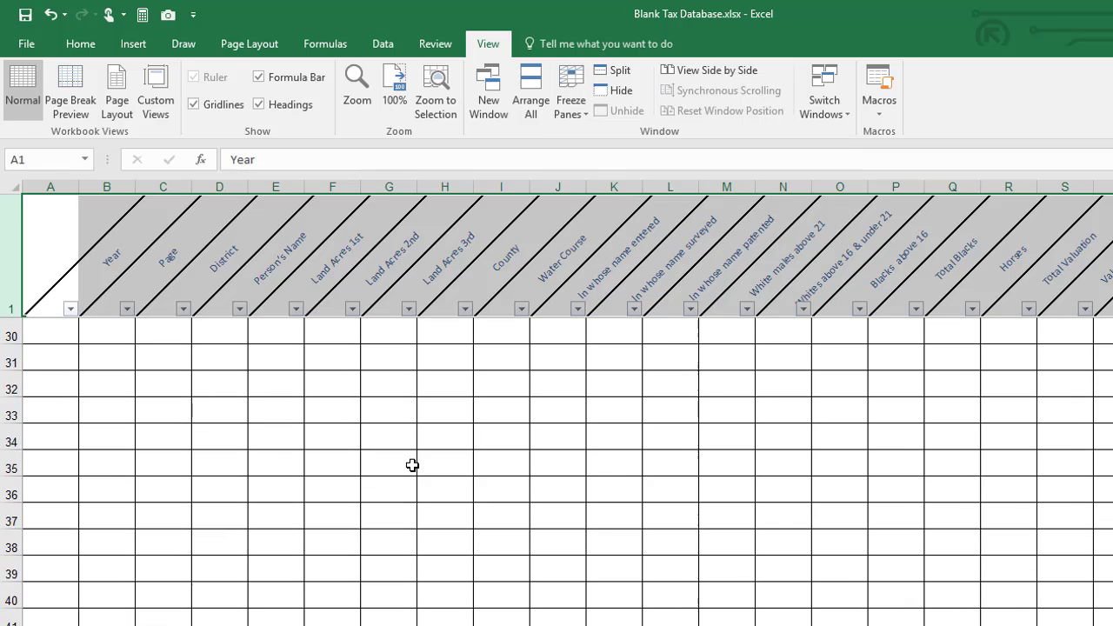
scroll(412, 465, up, 7)
click(413, 466)
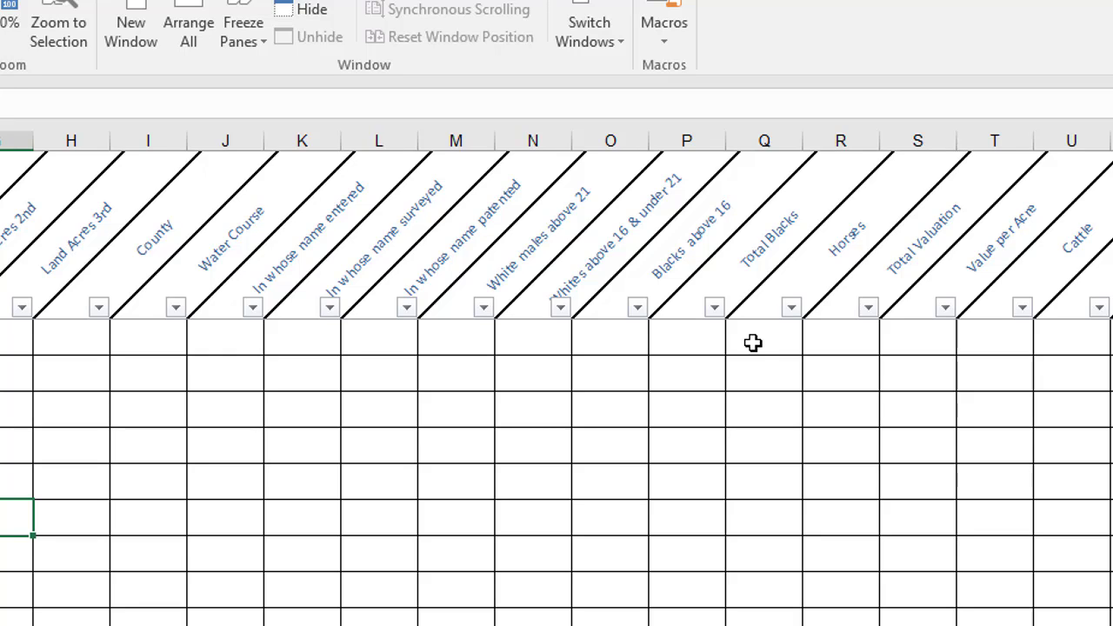
- Drag across Q2 to T2 to select the four cells
drag(753, 342, 993, 349)
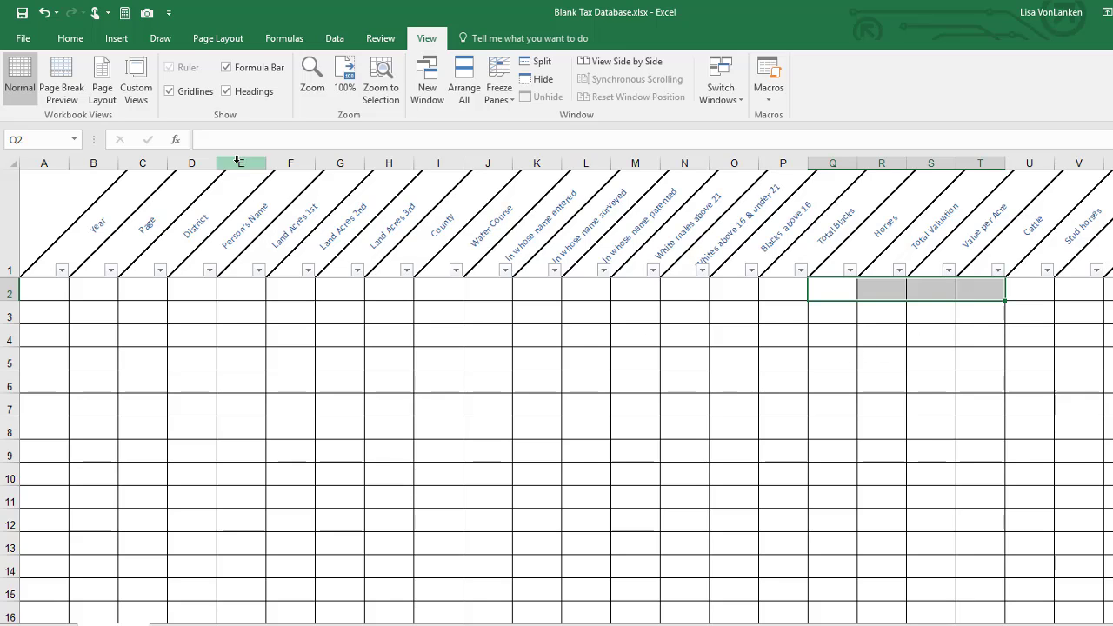
- Shade Q2:T2 light grey, then close the Cell Styles gallery without choosing a style
click(71, 41)
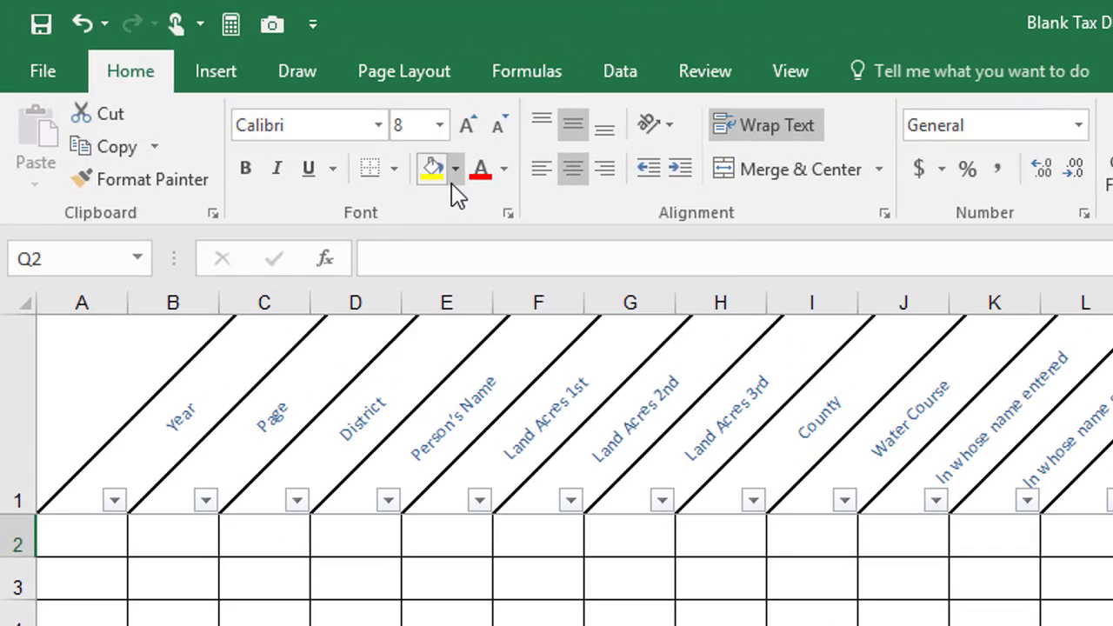
click(454, 171)
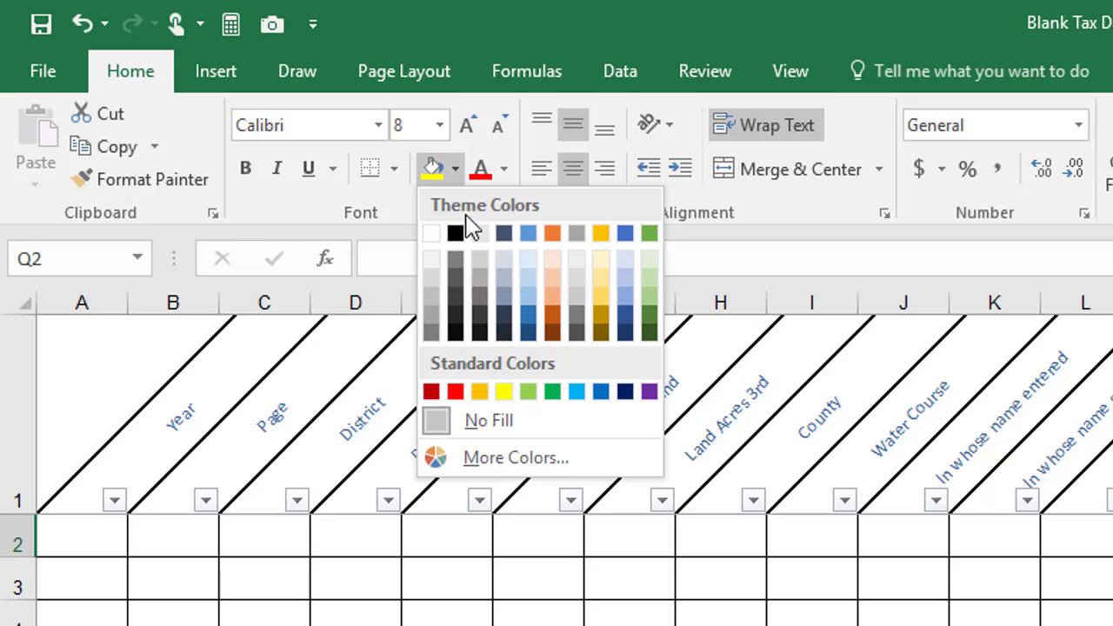
key(Escape)
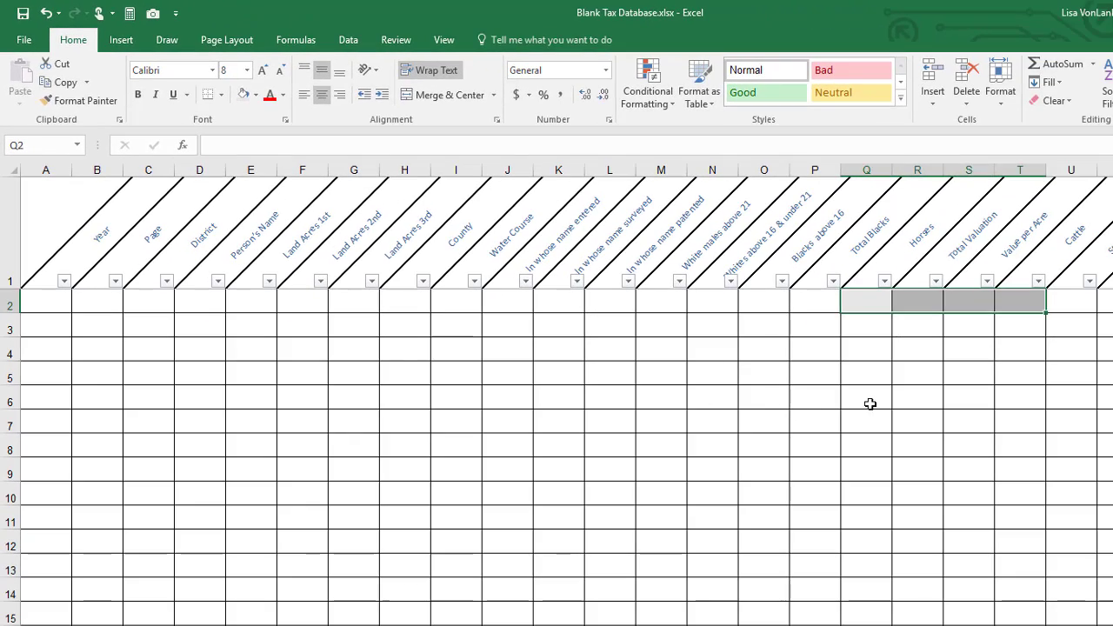
click(870, 398)
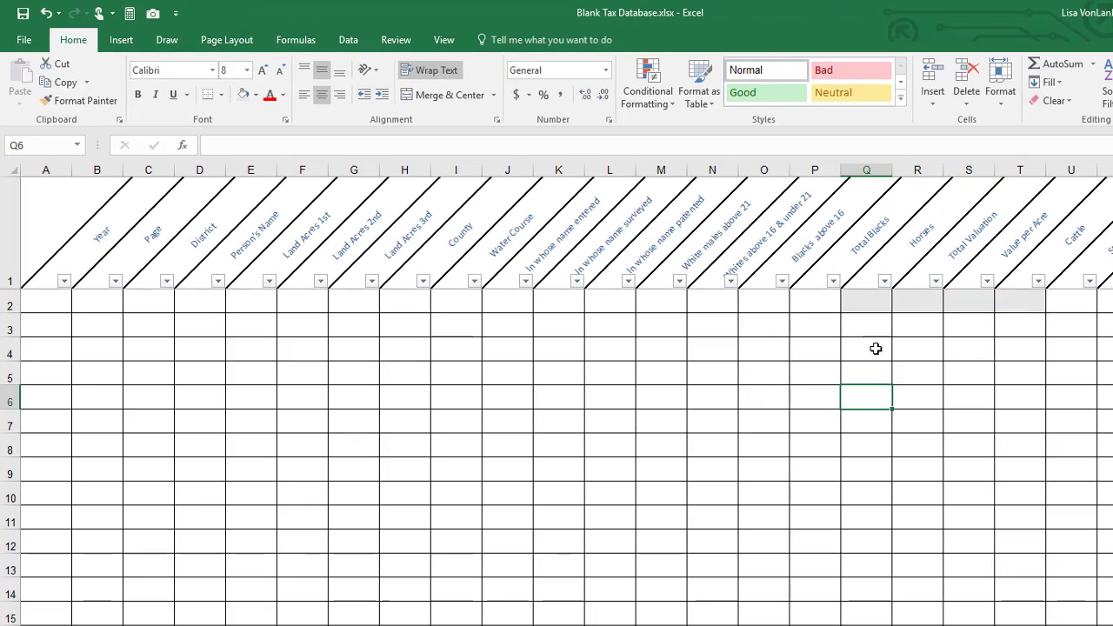
click(902, 101)
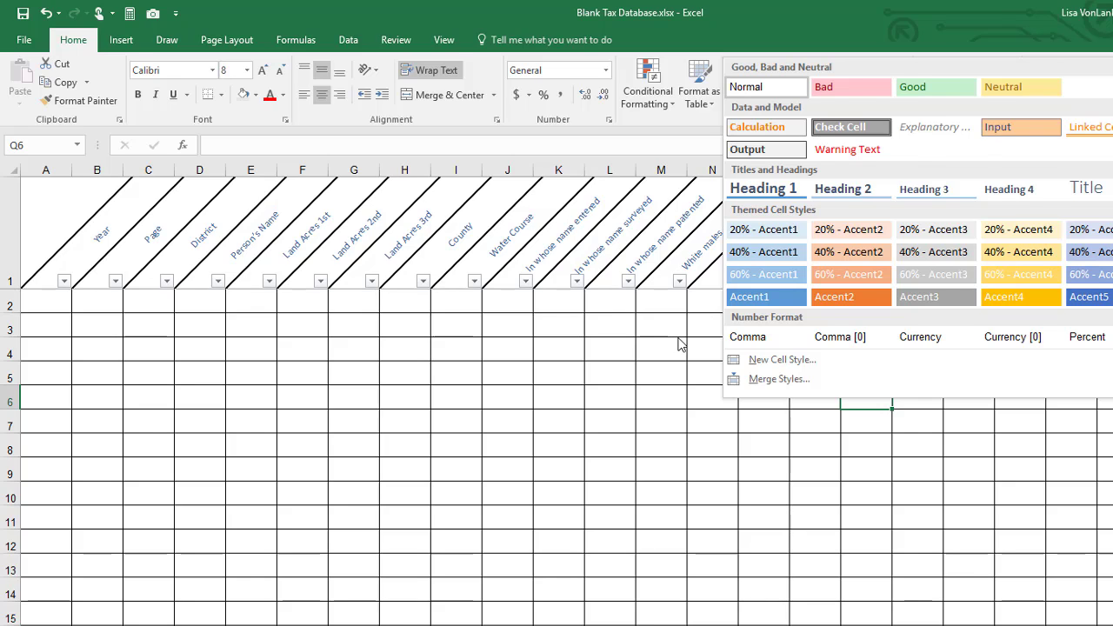
click(681, 344)
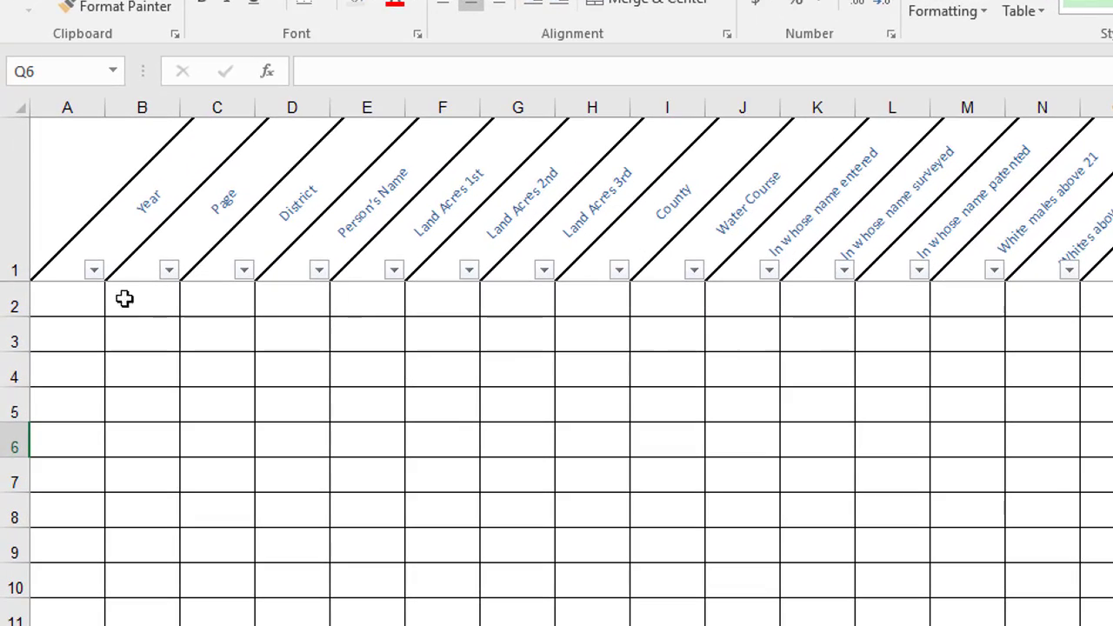
- Enter 1800 in A2, p. 23 in B2 and the captain's district name in C2
click(75, 307)
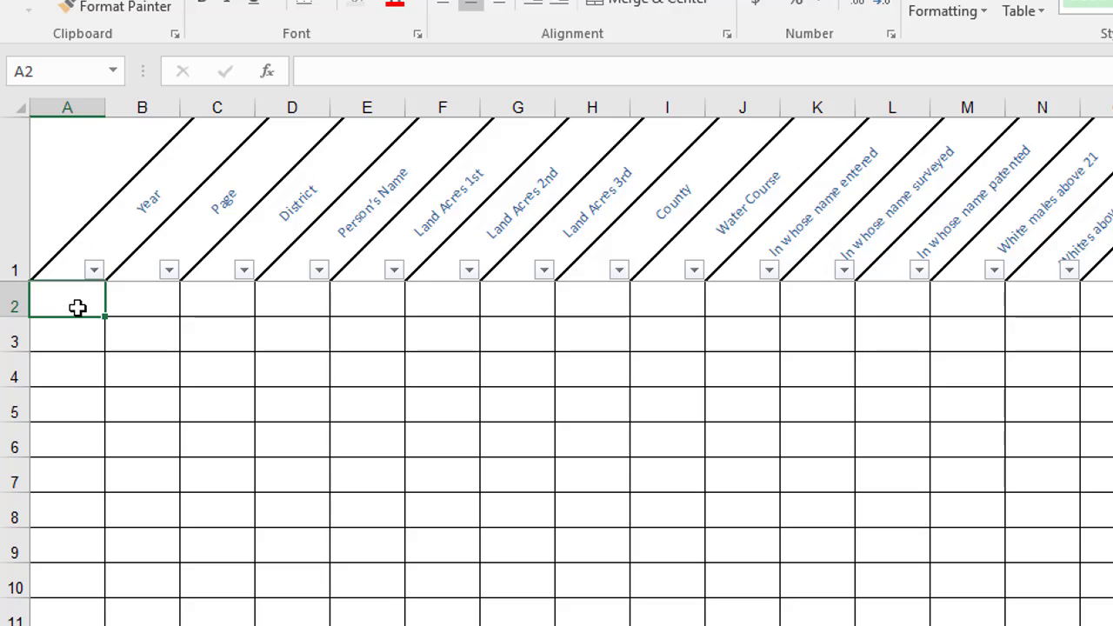
text(1800)
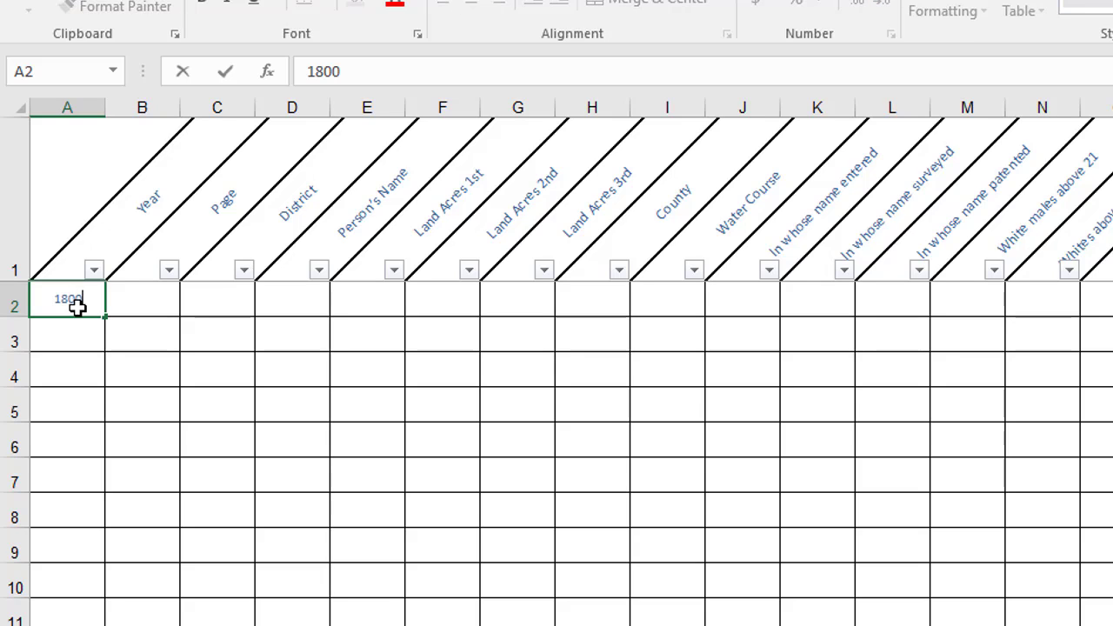
key(Tab)
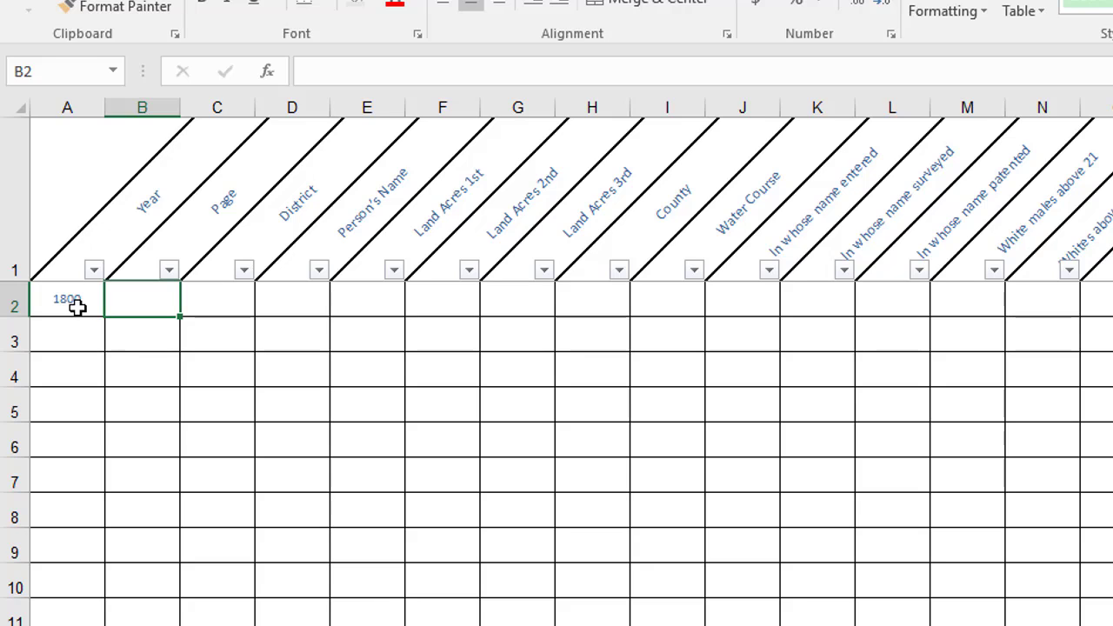
key(F2)
text(p. 23)
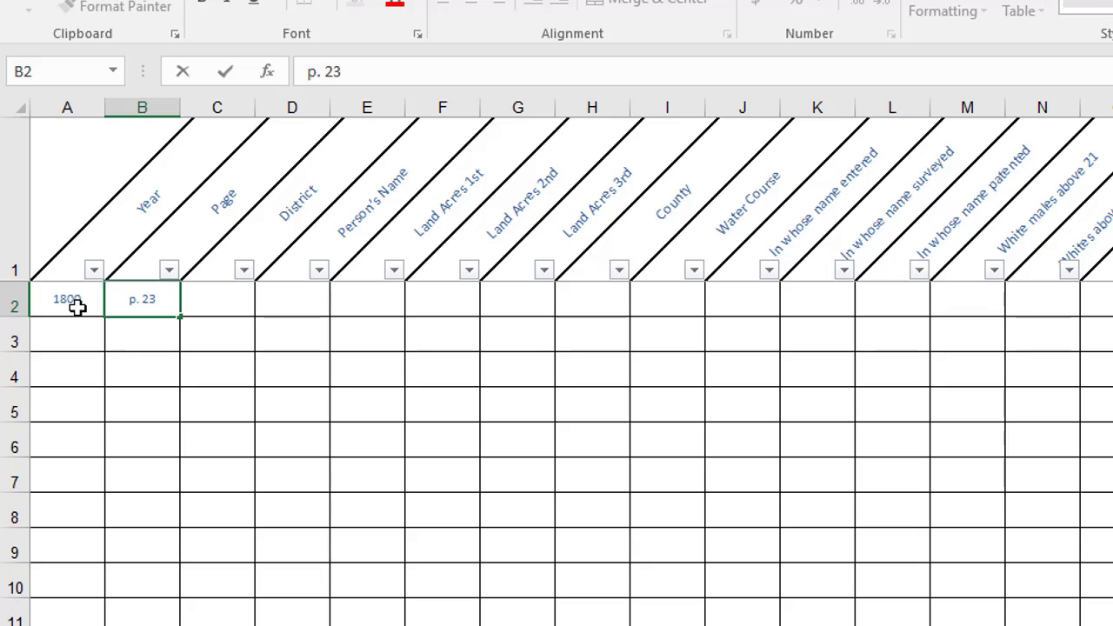
key(Tab)
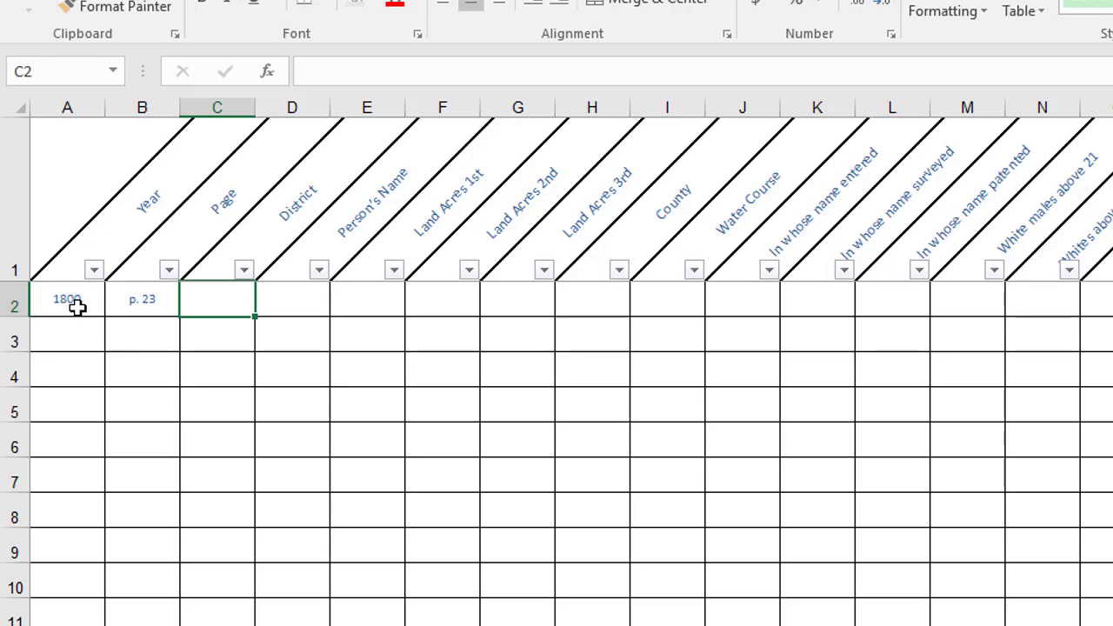
text(Capt)
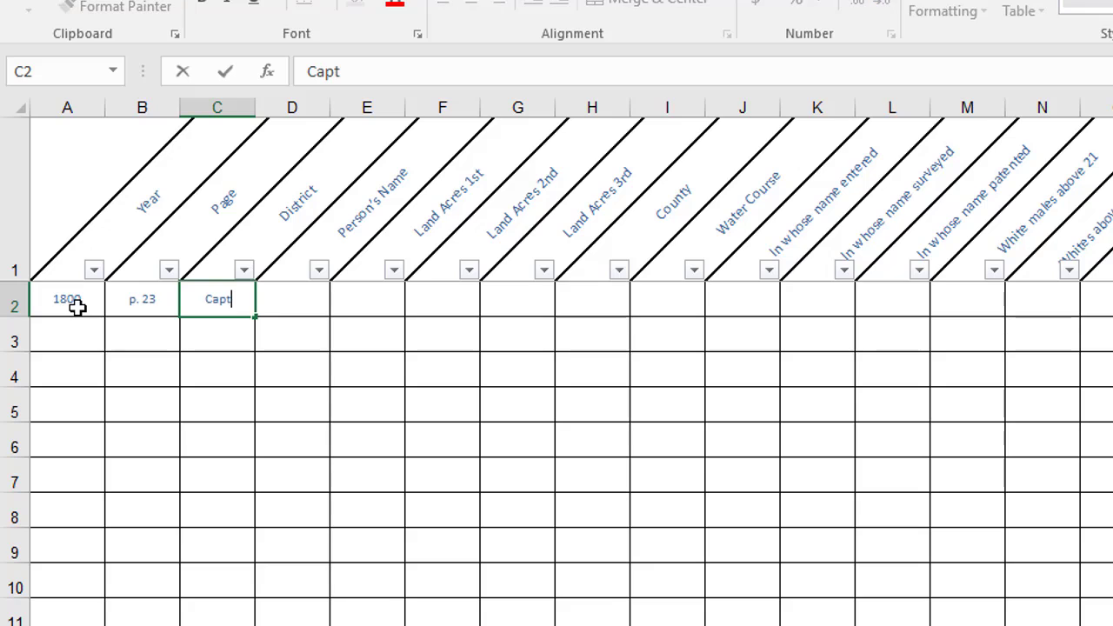
text(. Smith)
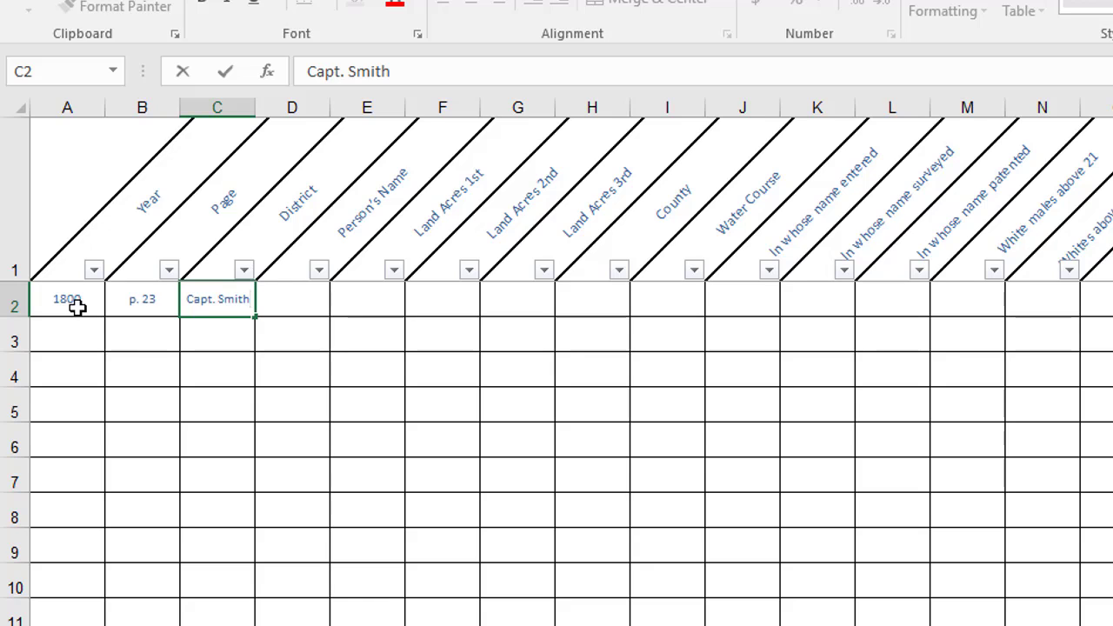
click(276, 305)
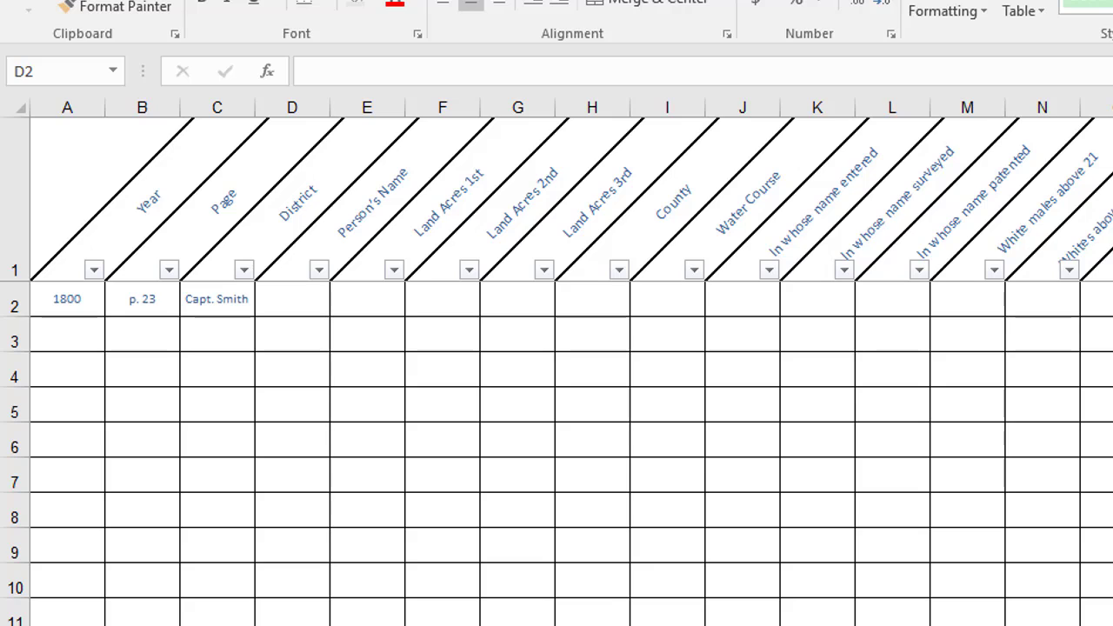
- Enter Wayne in cell H2, moving past the County cell to J2
click(368, 301)
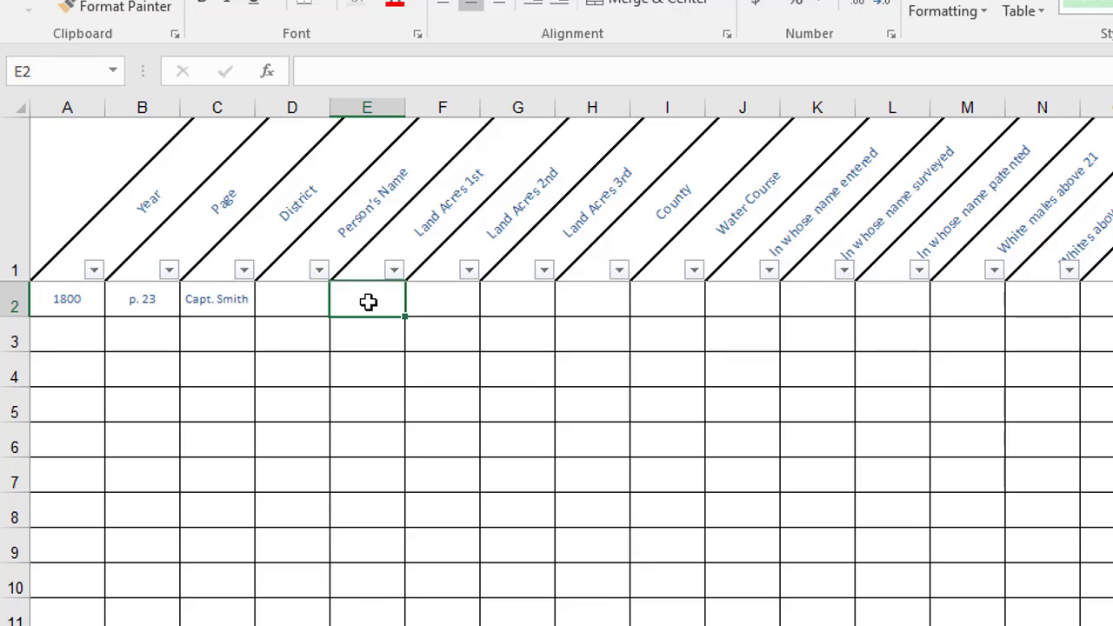
key(Tab)
key(Tab)
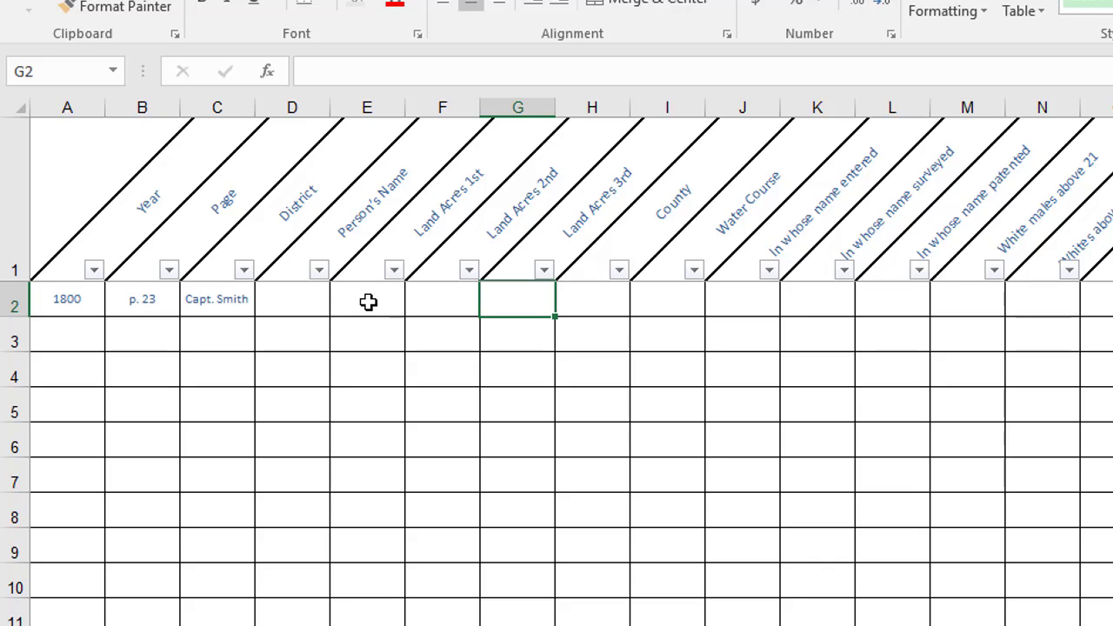
key(Tab)
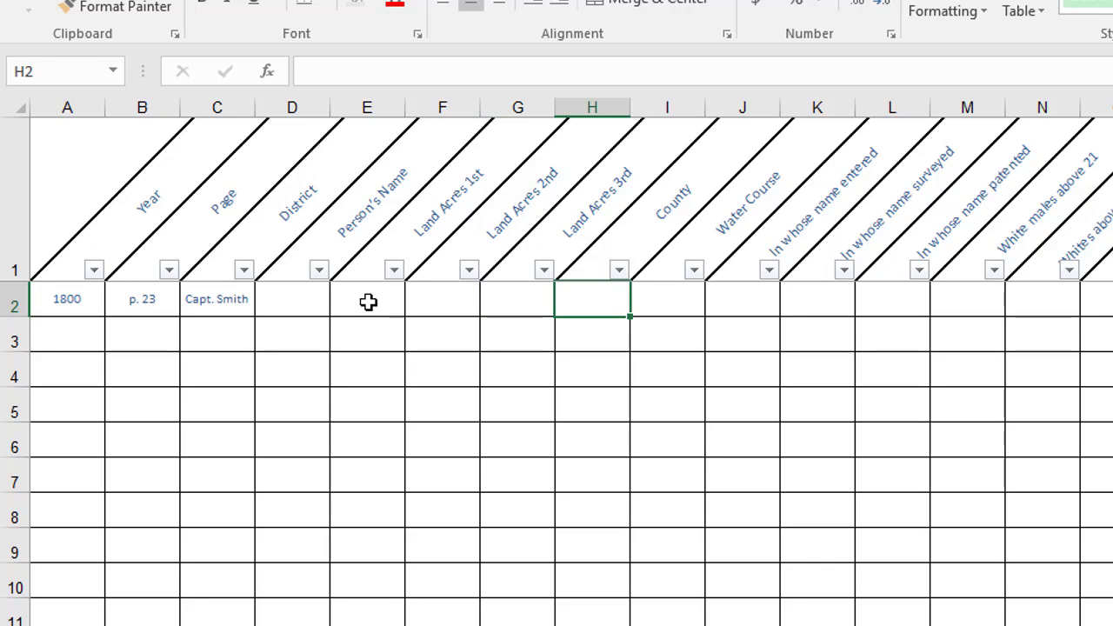
text(Wayne)
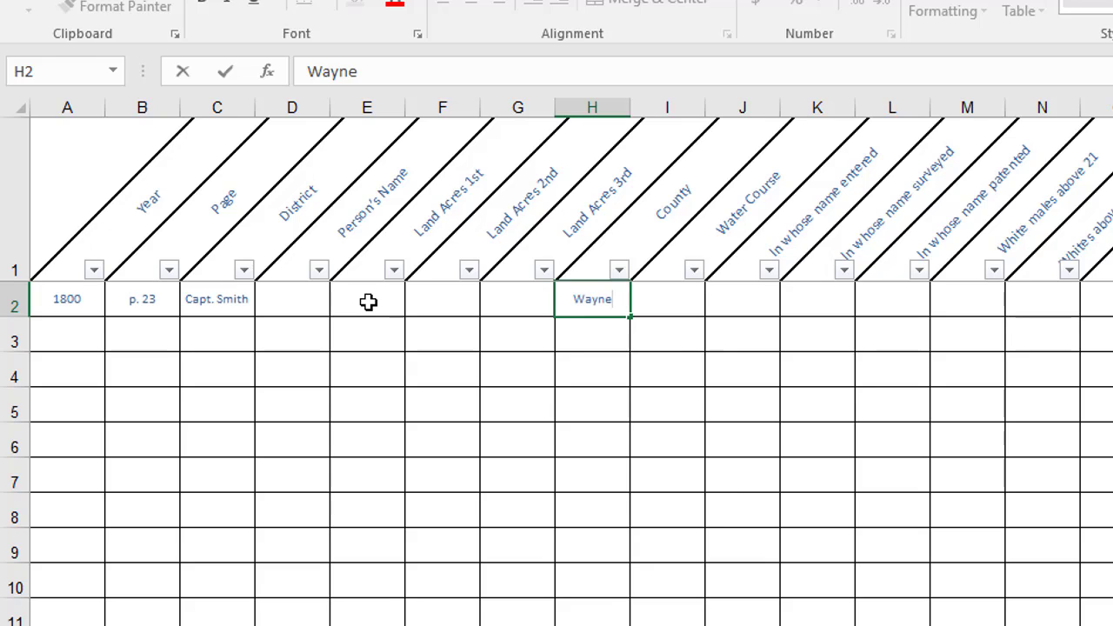
key(Tab)
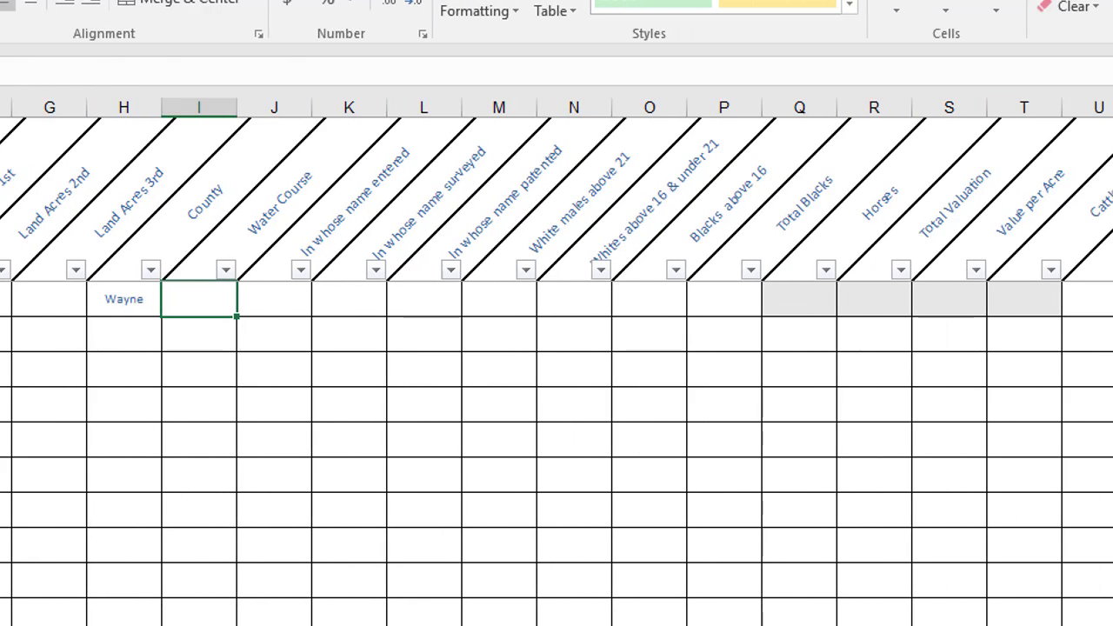
key(Tab)
key(Tab)
key(Tab)
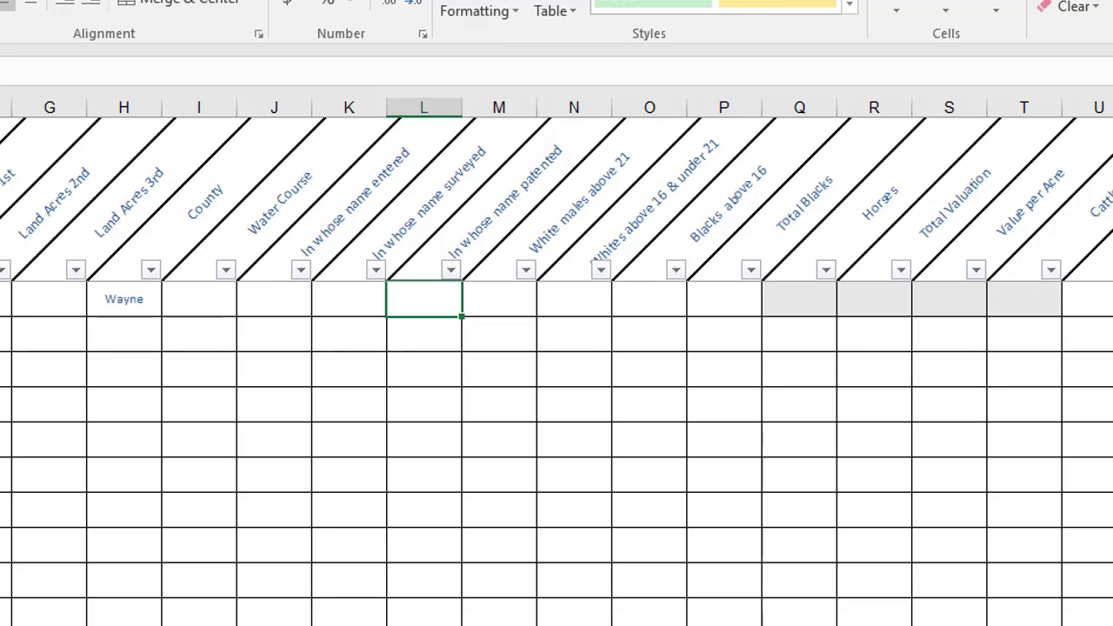
- Enter 2 (under 16) in cell O2
click(498, 298)
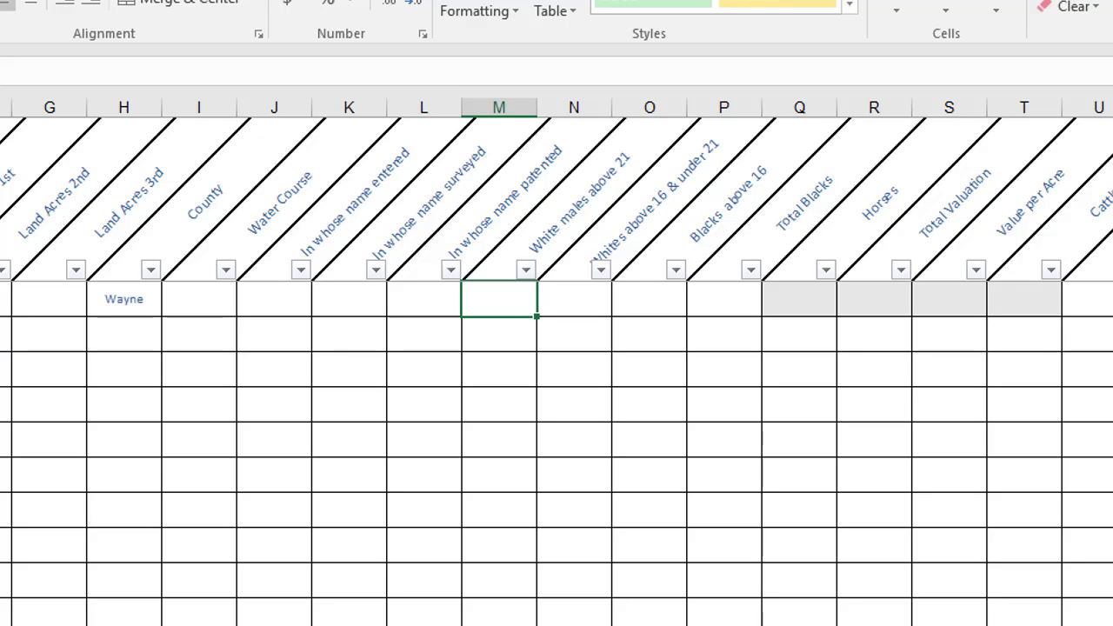
click(574, 299)
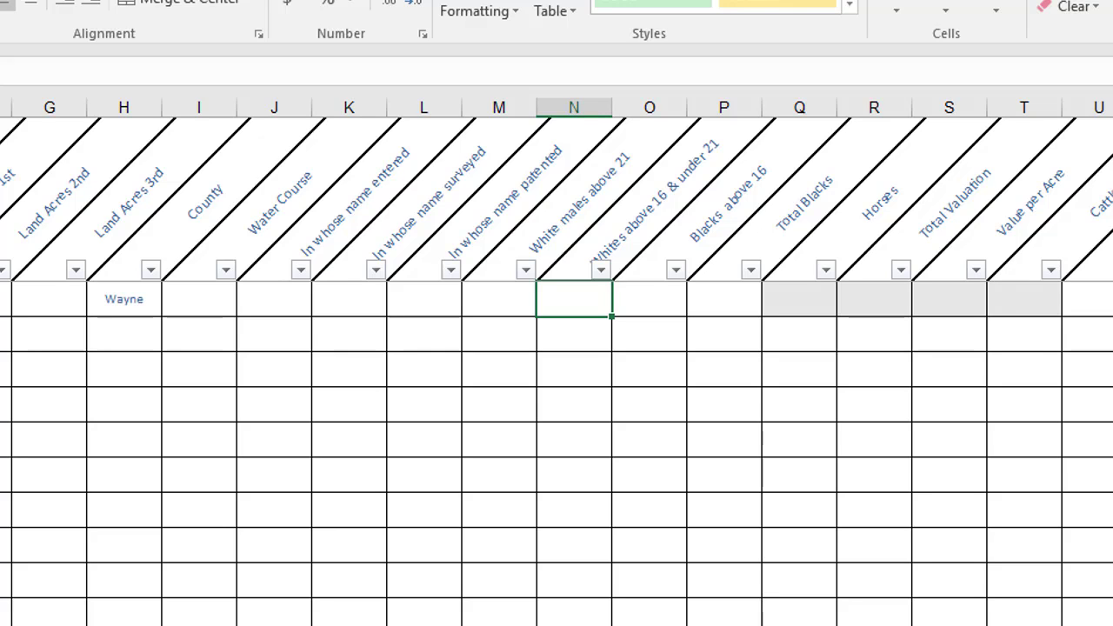
click(498, 299)
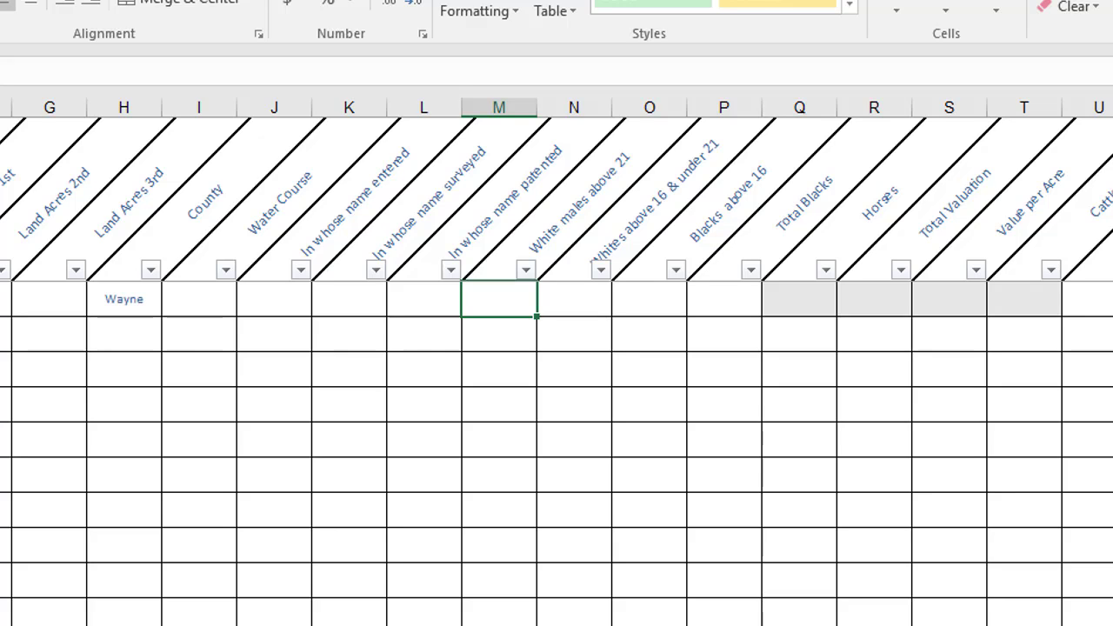
click(574, 299)
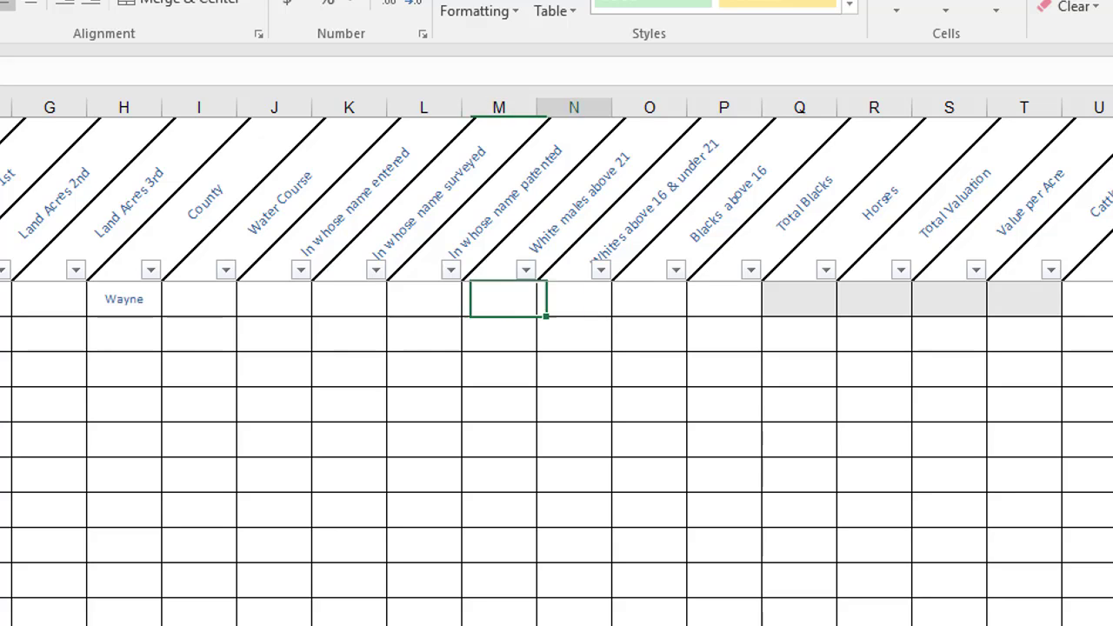
click(649, 299)
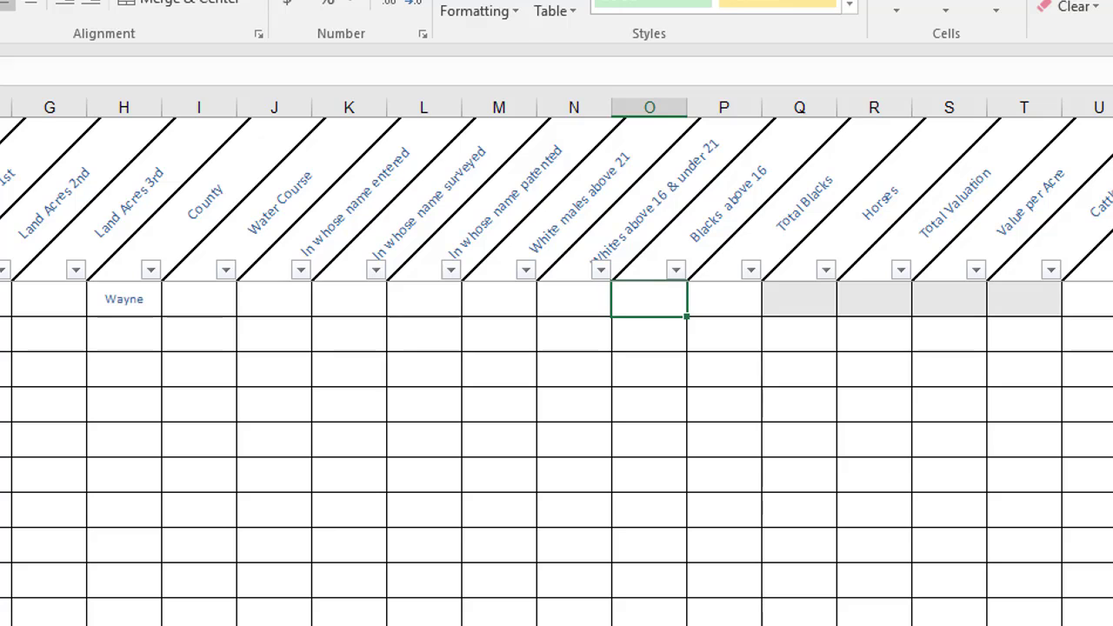
click(724, 298)
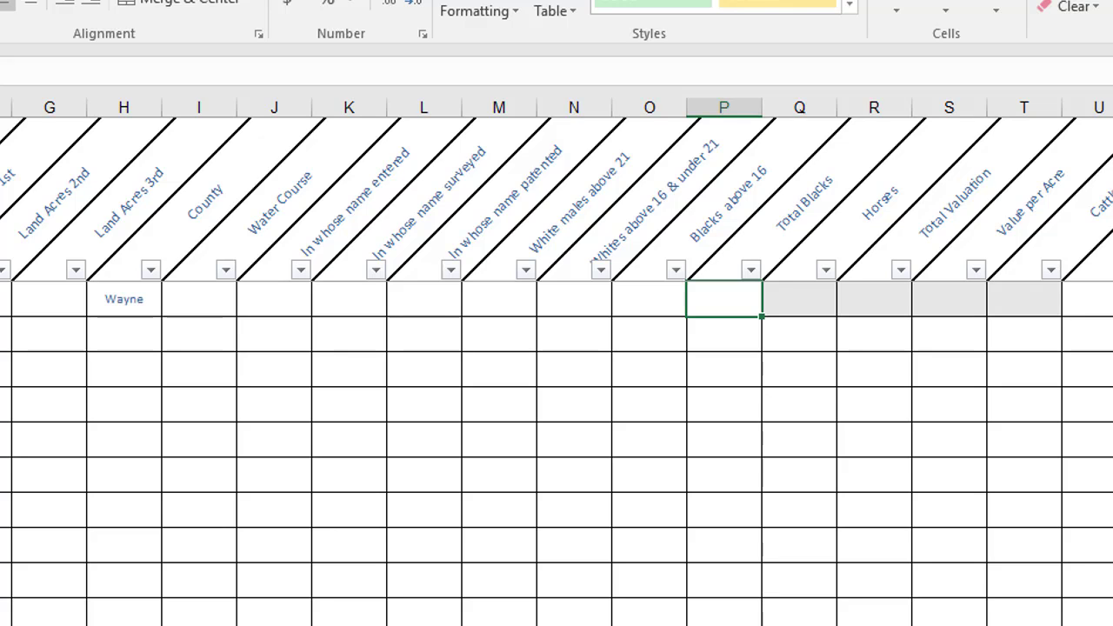
click(648, 298)
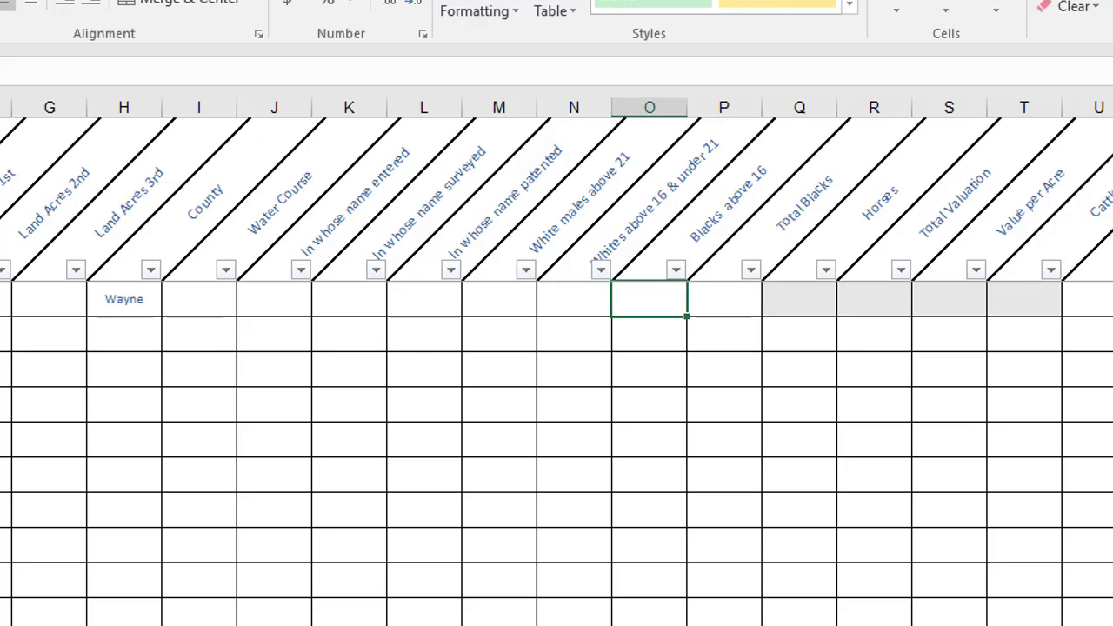
text(2 (under)
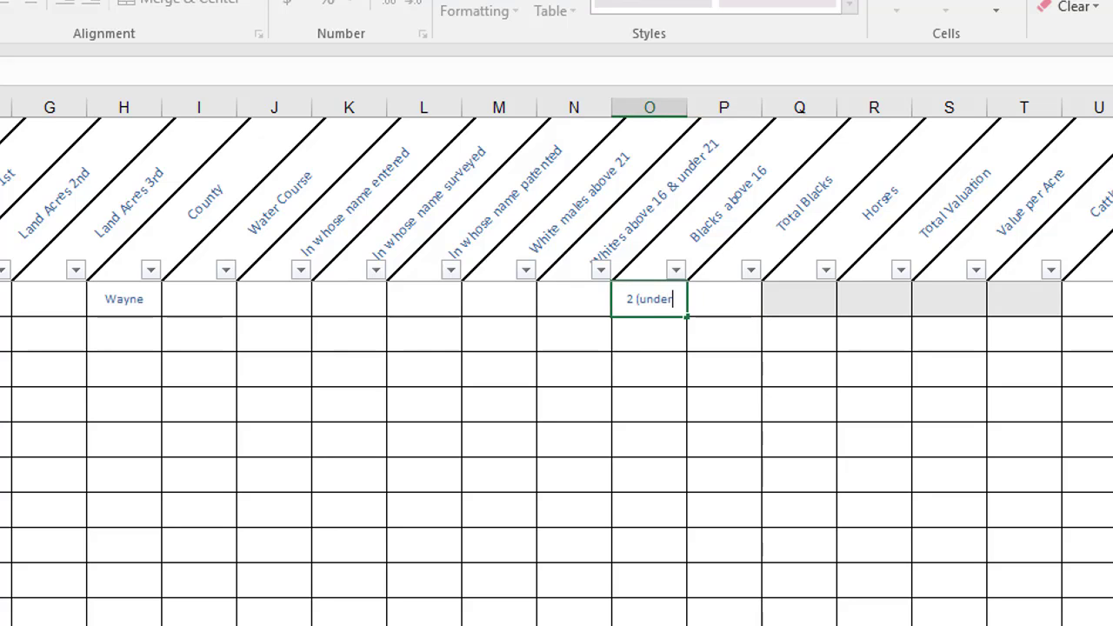
text( 16))
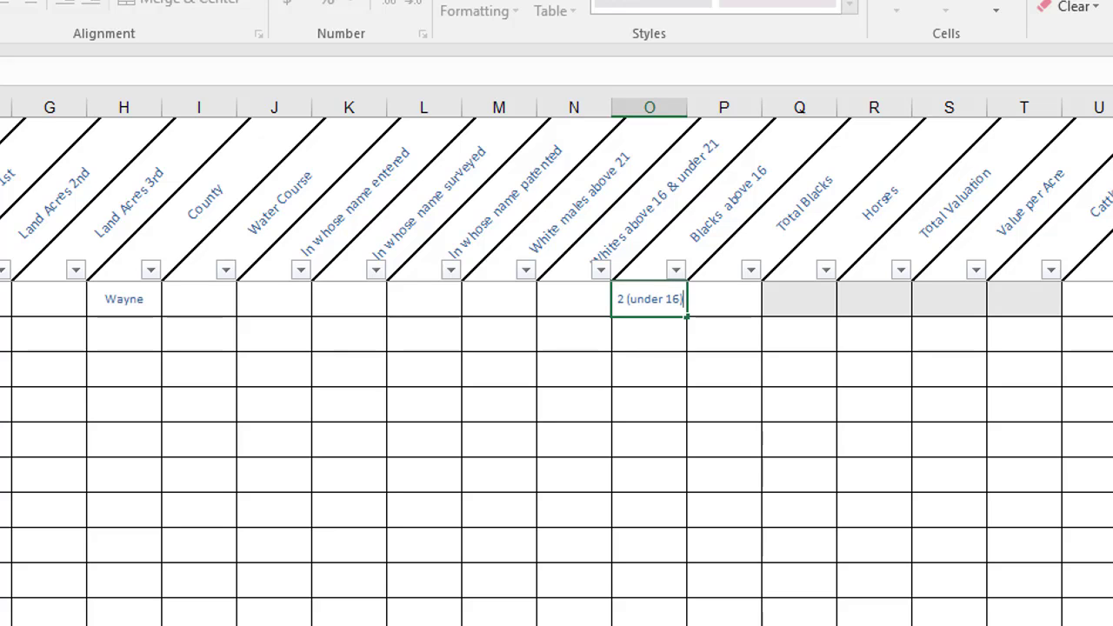
key(Tab)
key(Tab)
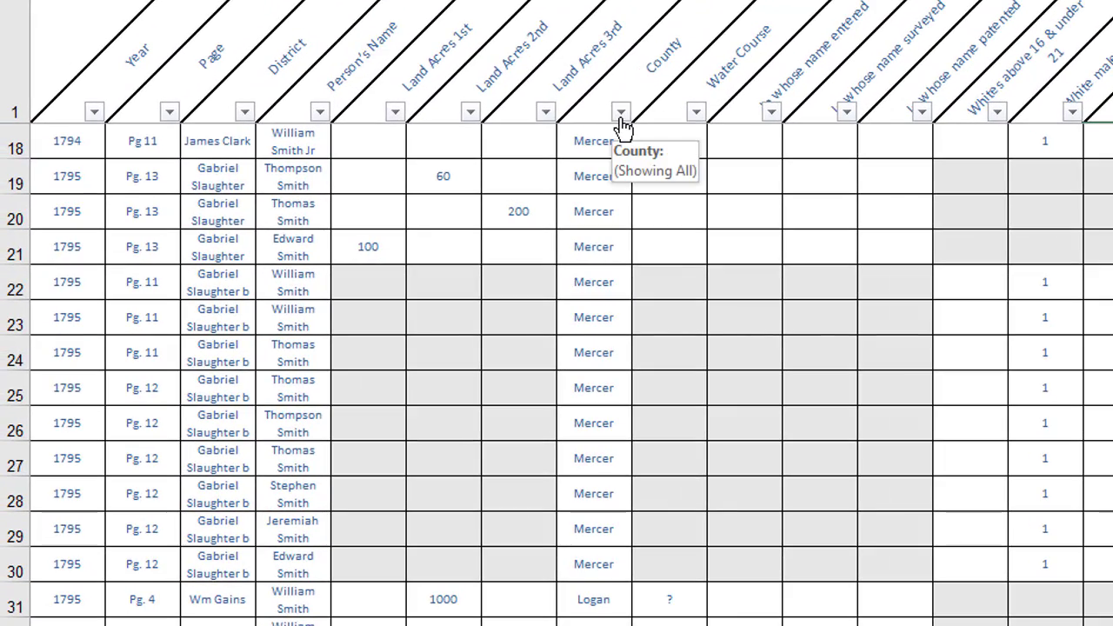
click(622, 122)
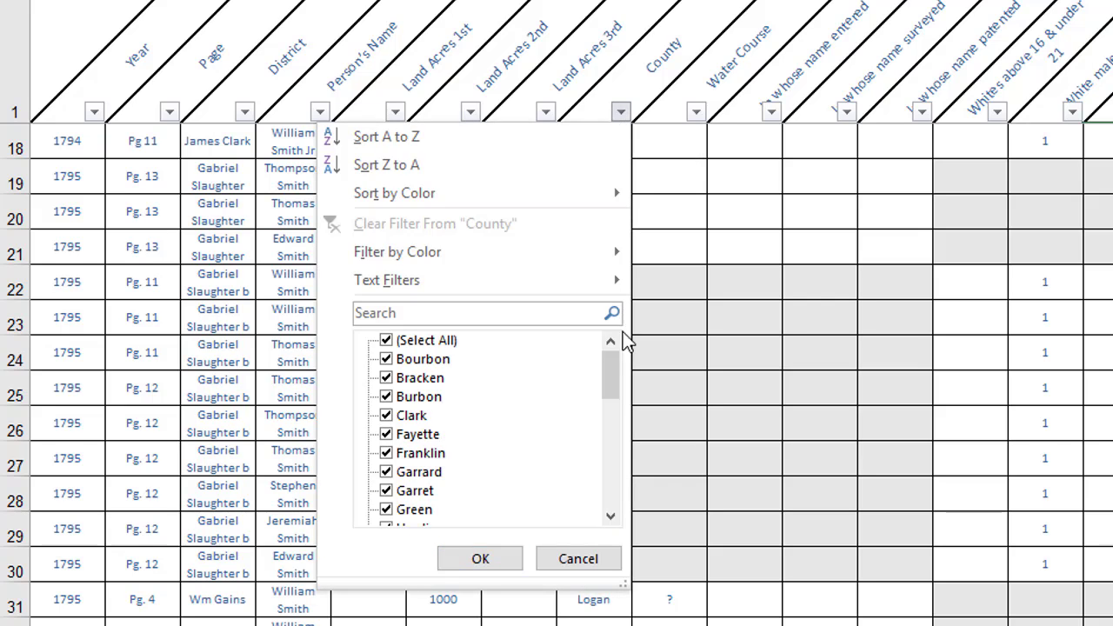
mouse_move(617, 360)
mouse_down()
mouse_move(614, 480)
mouse_move(618, 359)
mouse_up()
click(389, 345)
click(388, 342)
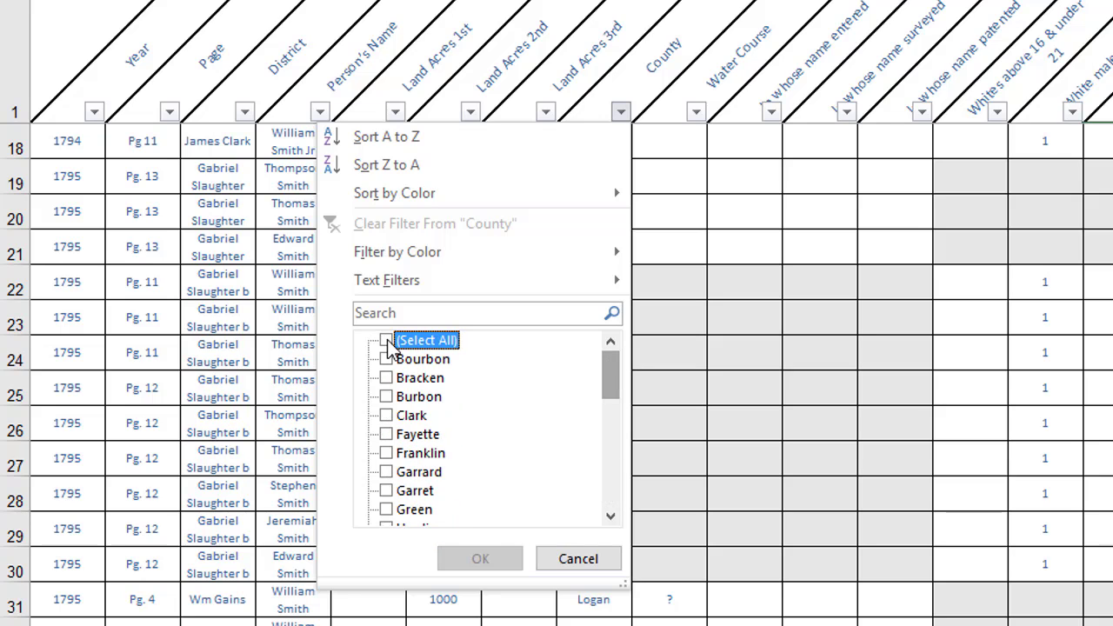
click(389, 418)
click(387, 417)
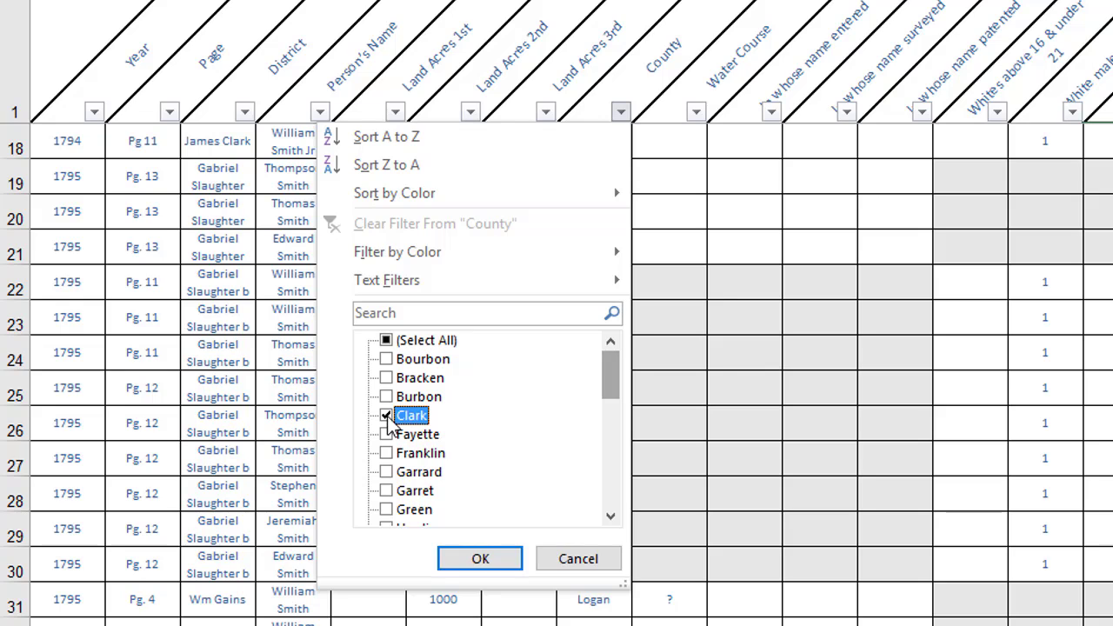
click(386, 434)
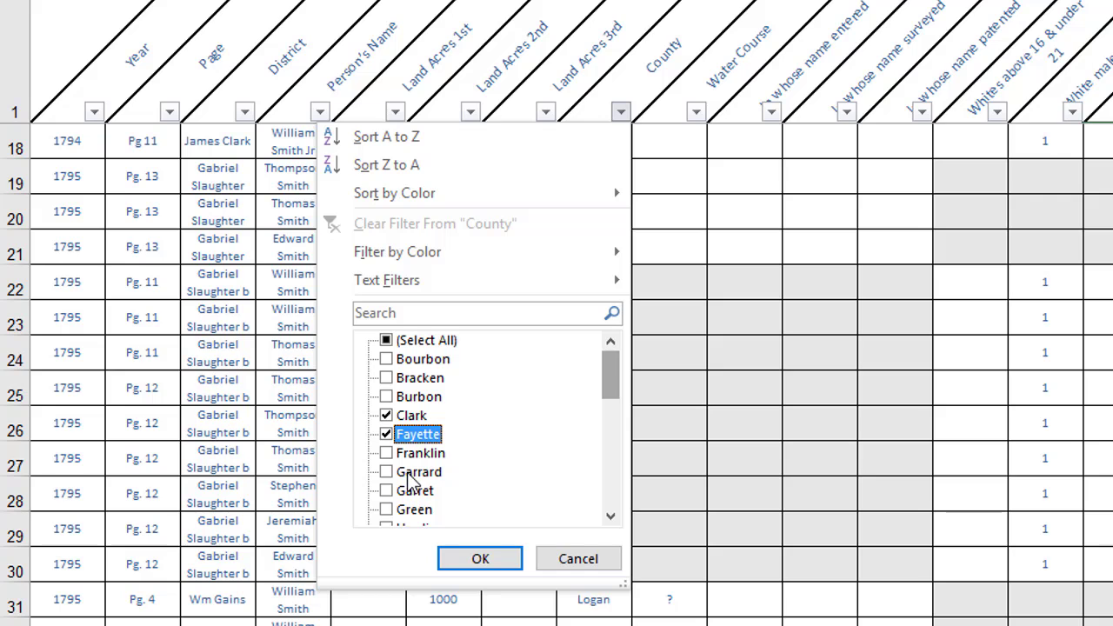
click(480, 560)
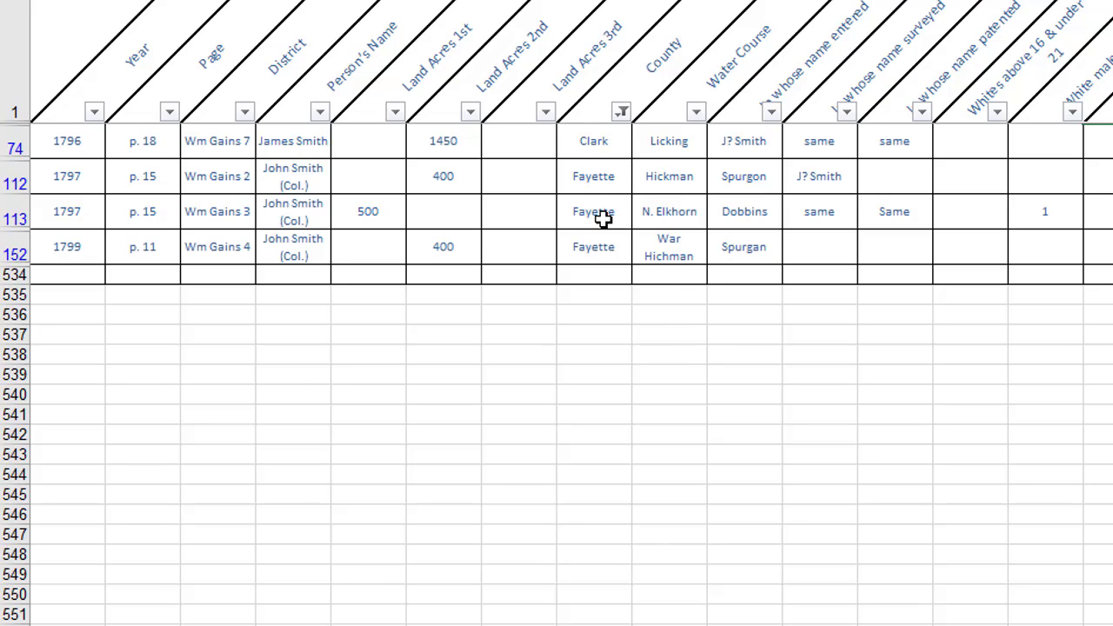
click(621, 113)
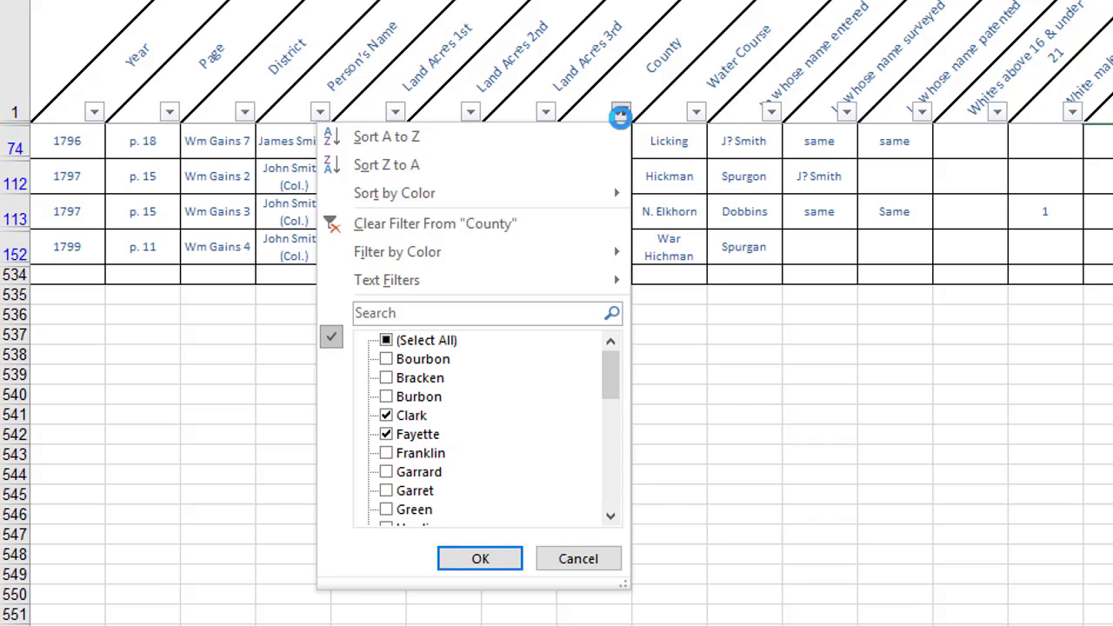
click(387, 343)
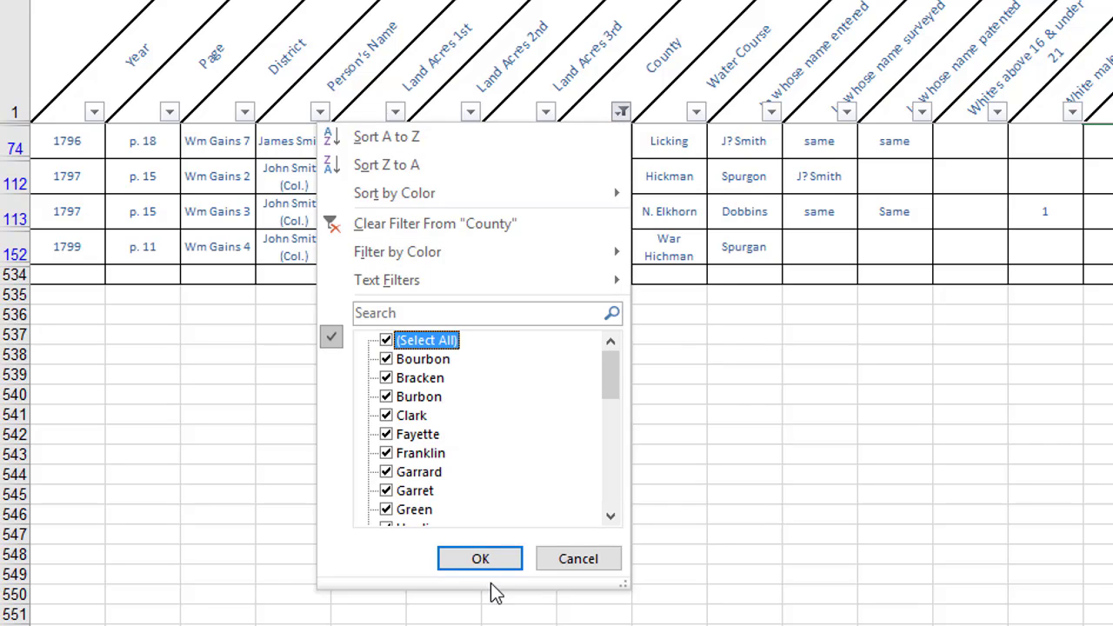
click(481, 560)
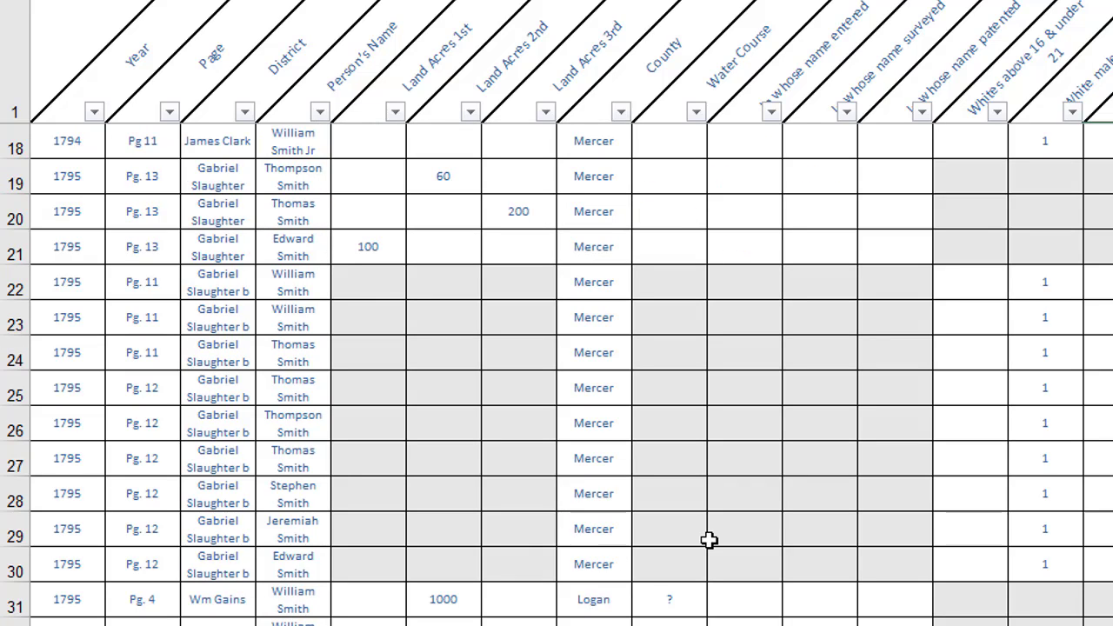
click(319, 118)
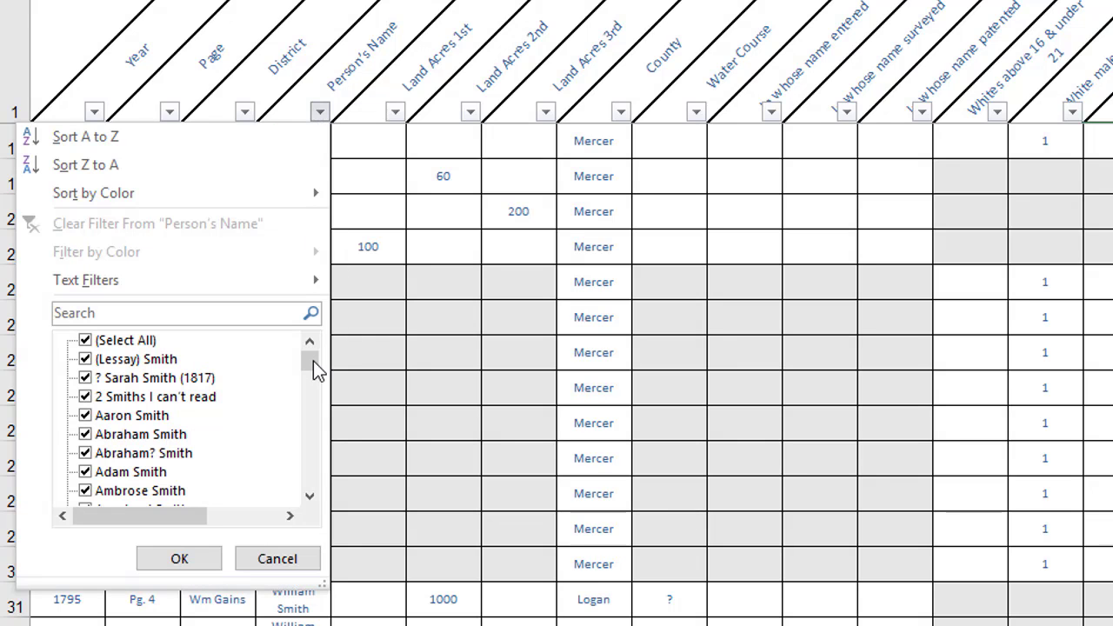
drag(315, 368, 309, 435)
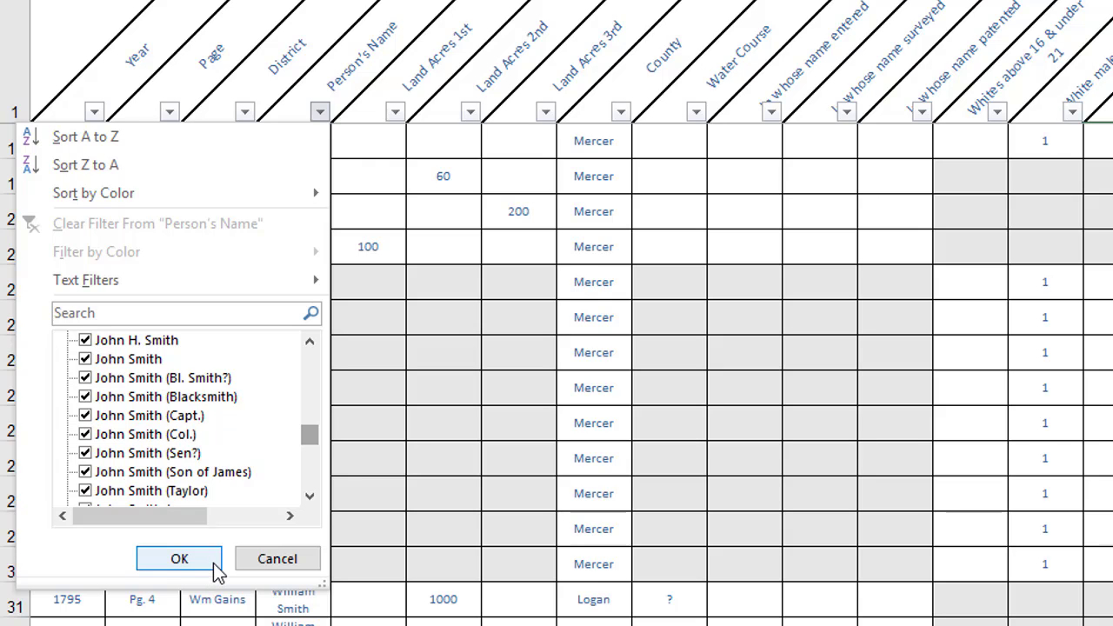
click(266, 567)
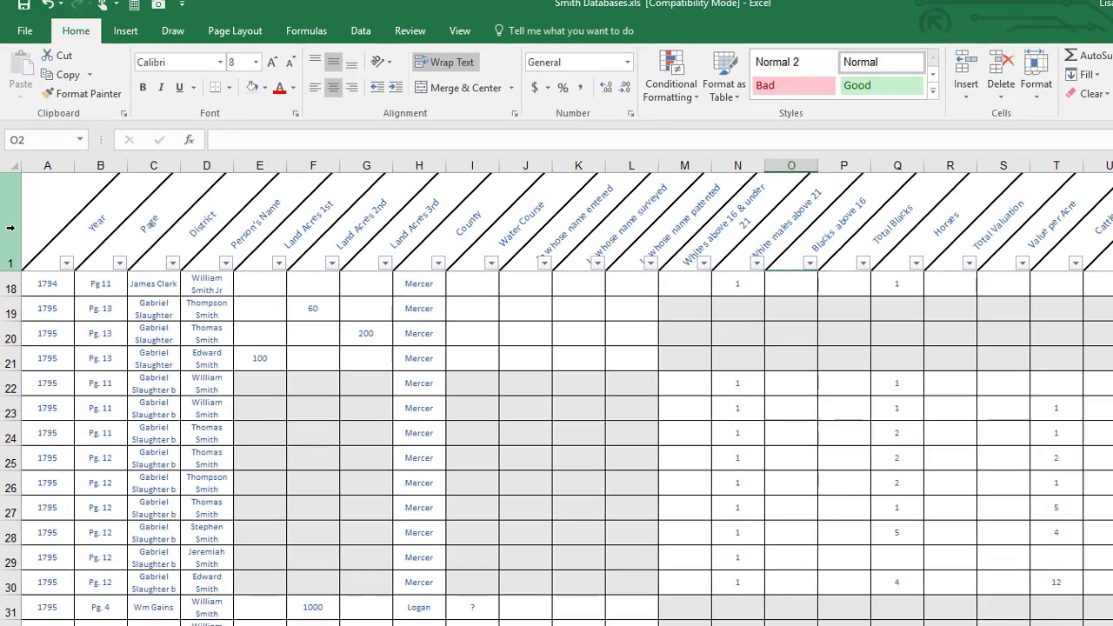
- Select row 1 and toggle the Data tab Filter off and back on
click(11, 228)
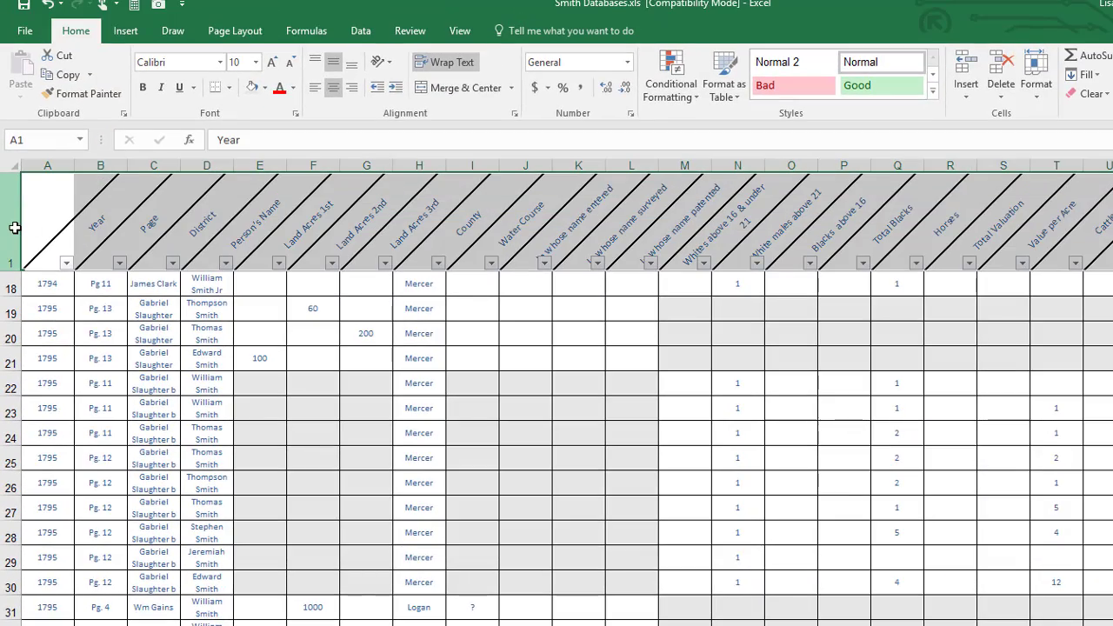
click(352, 35)
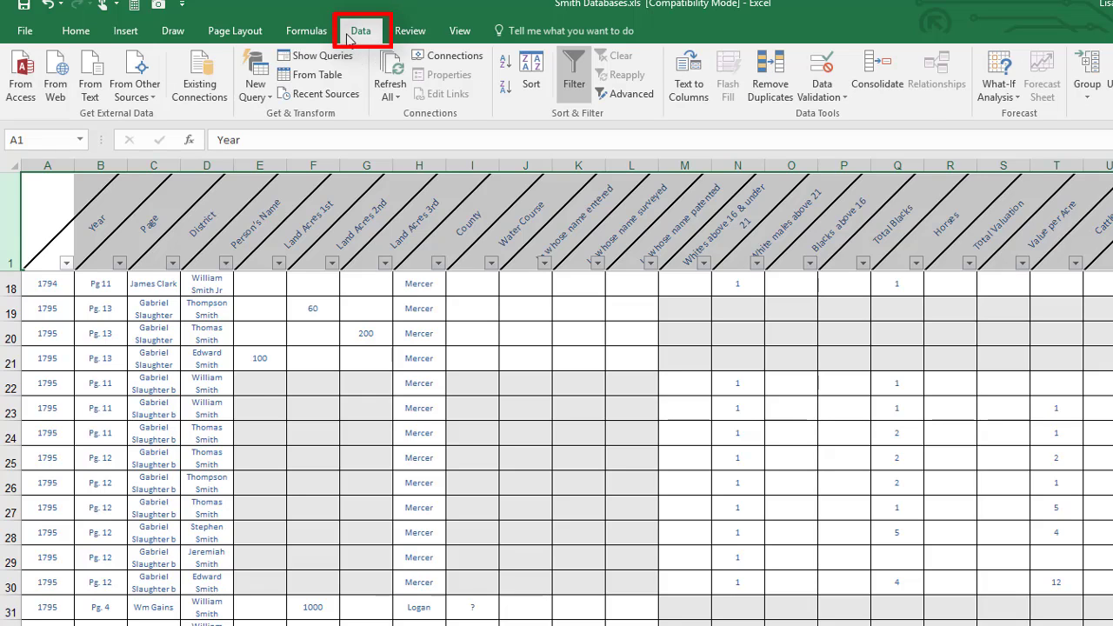
click(584, 90)
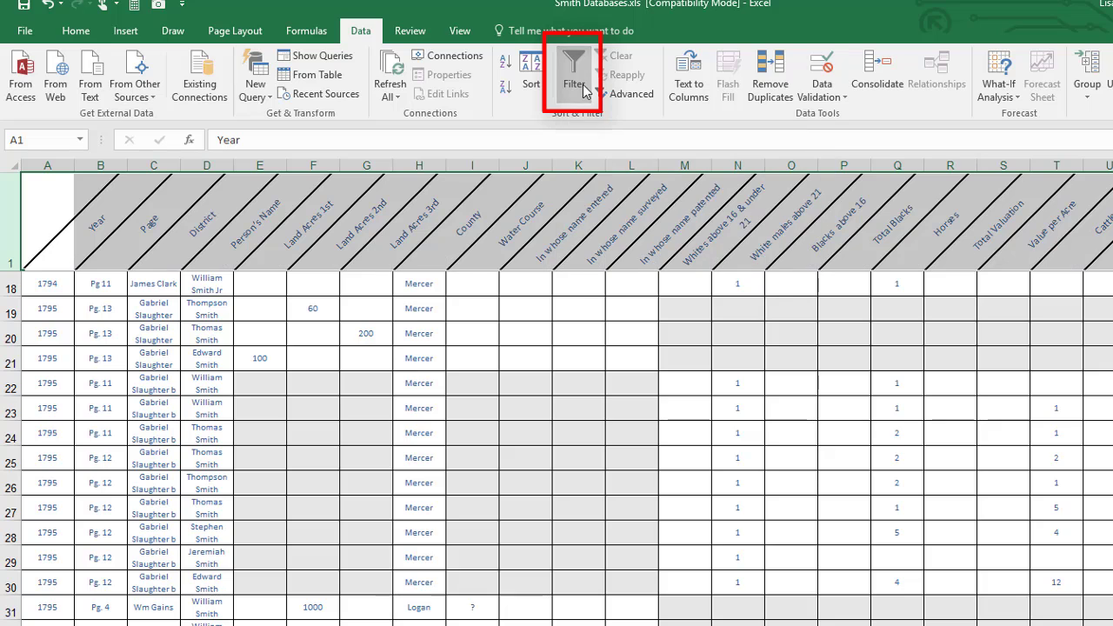
click(585, 91)
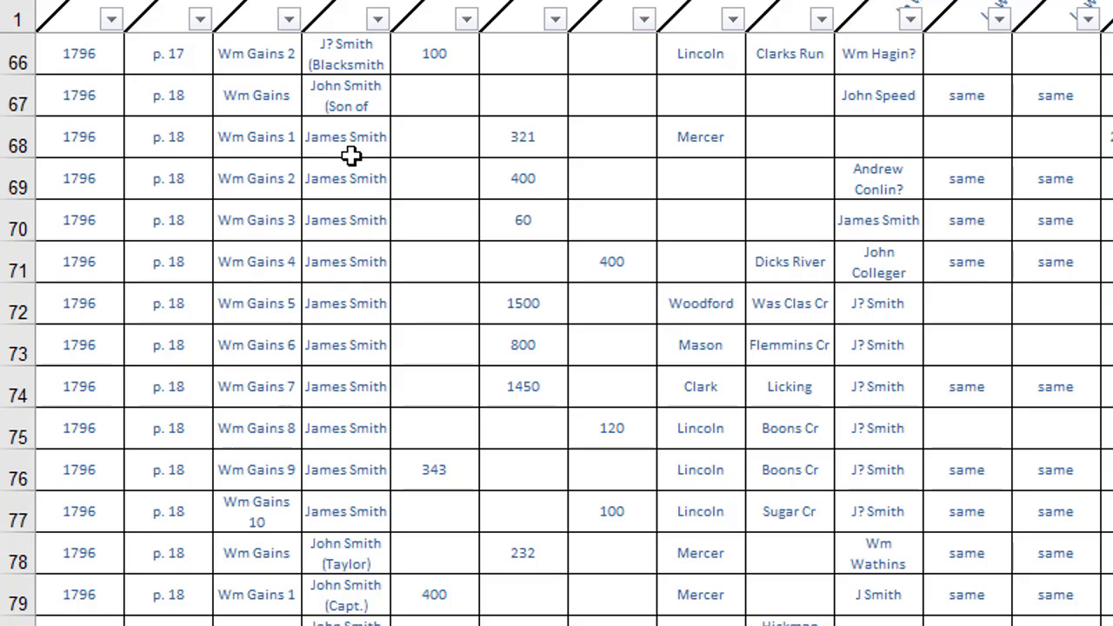
- Merge and centre the repeated name cells D68:D77 into one cell
drag(351, 146, 337, 501)
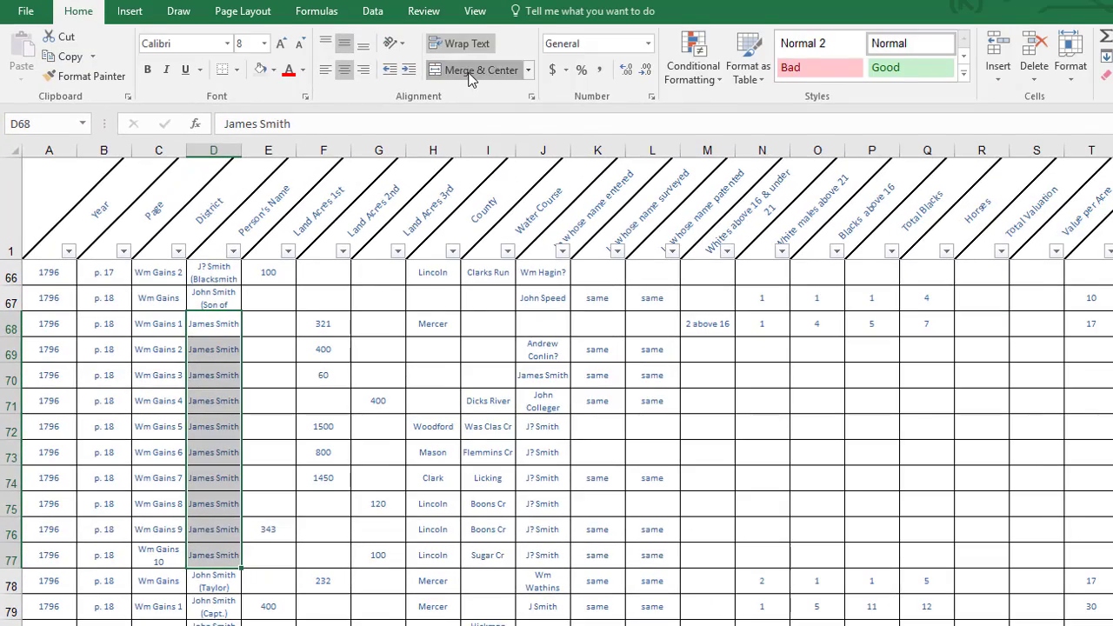
click(478, 74)
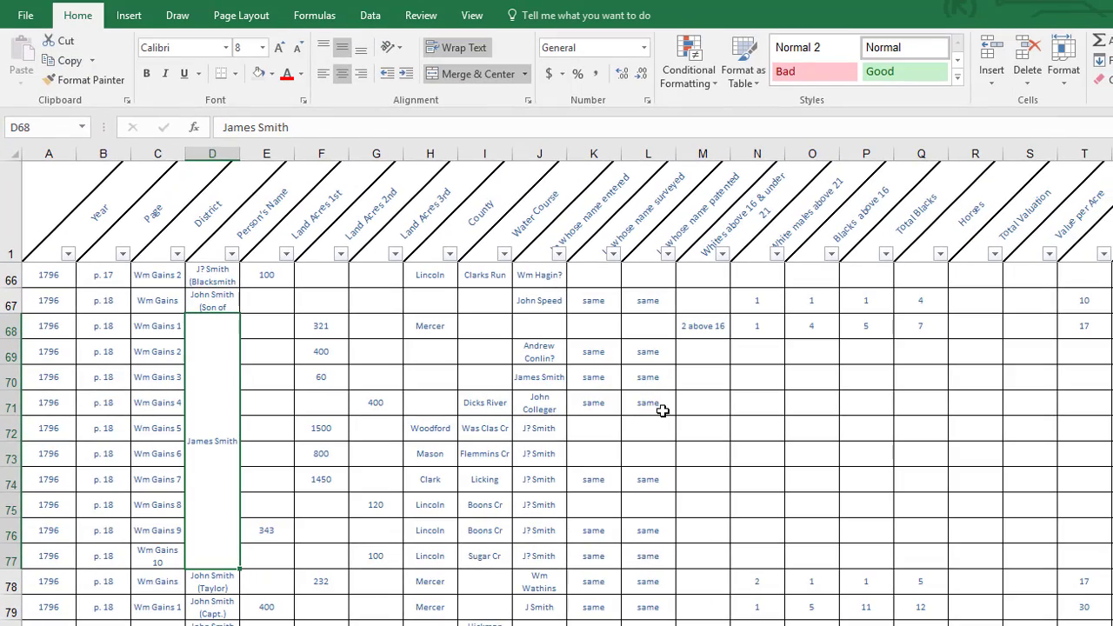
click(687, 411)
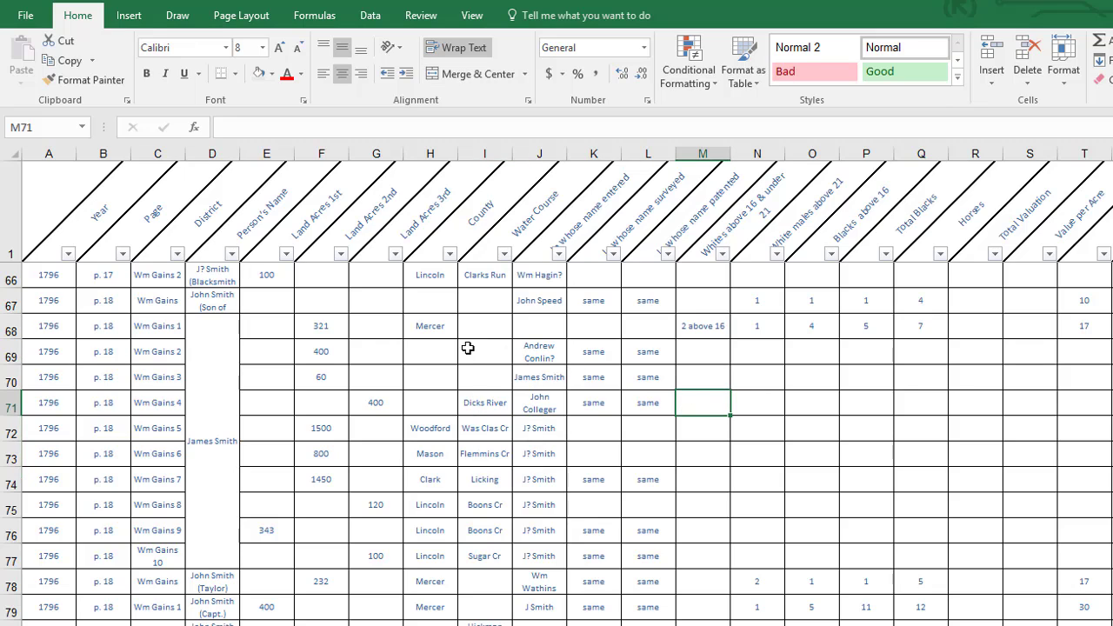
- Filter Person's Name to the one person in D68:D77, then Select All to show every row
click(231, 254)
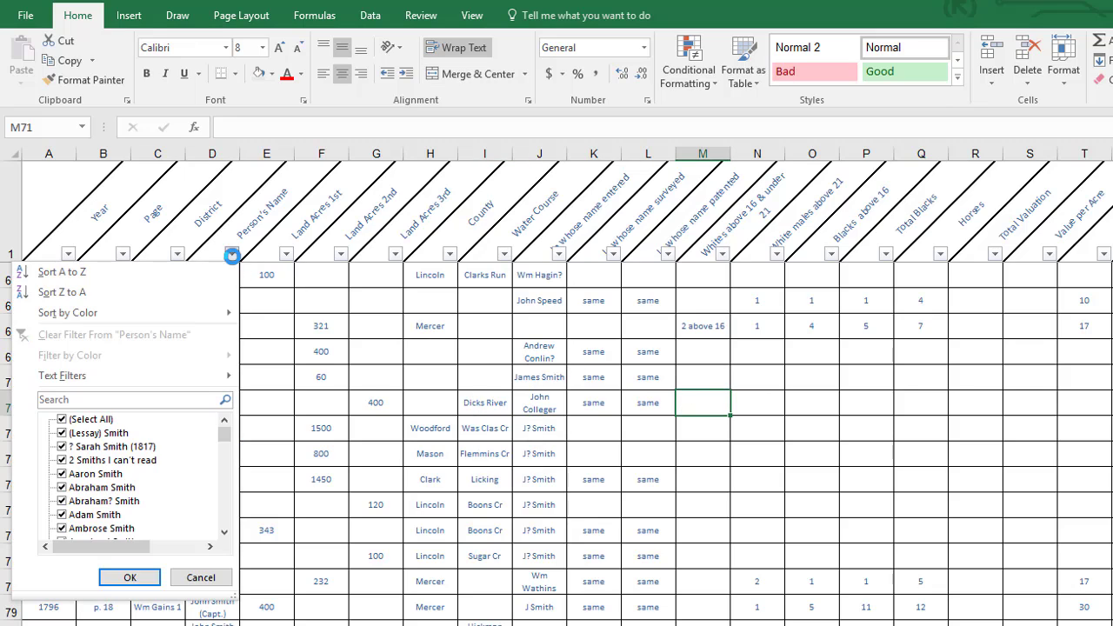
click(60, 420)
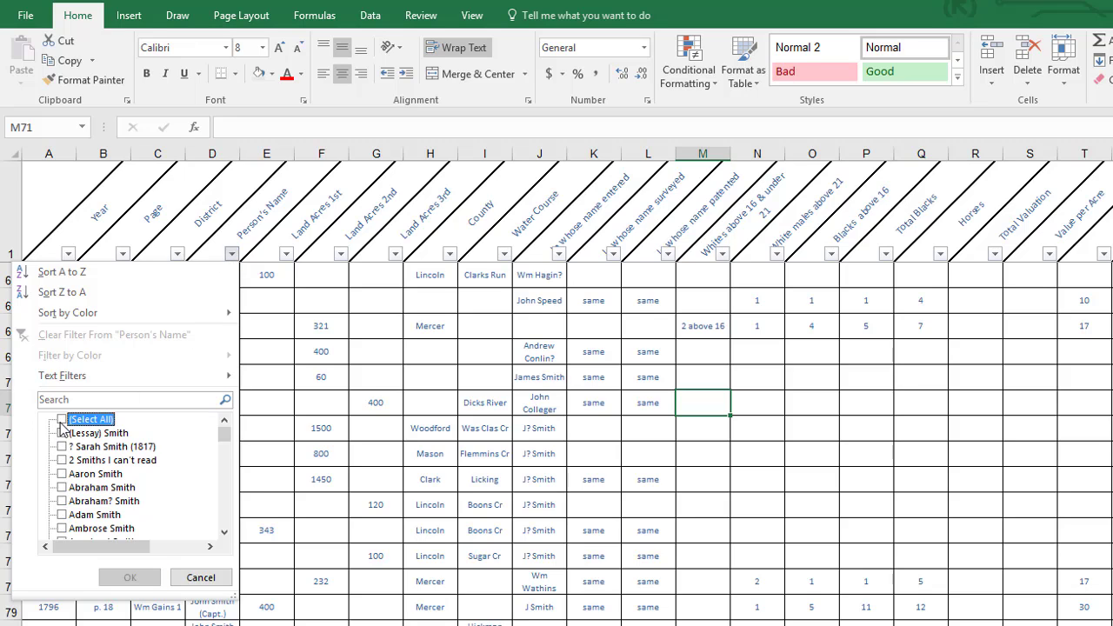
click(224, 533)
drag(225, 533, 225, 534)
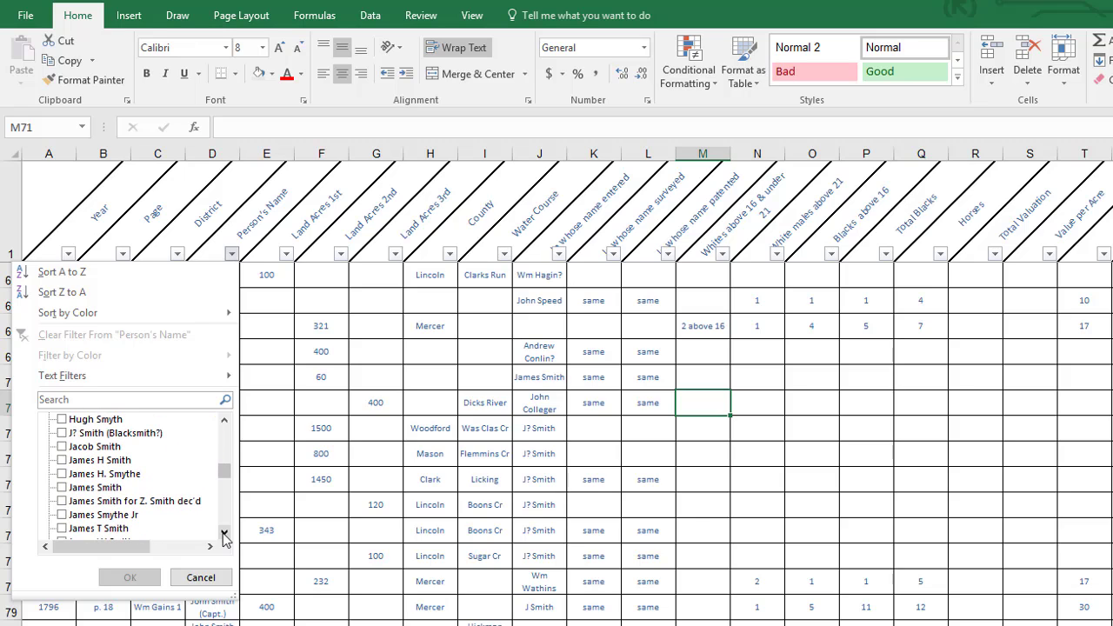
click(61, 487)
click(132, 571)
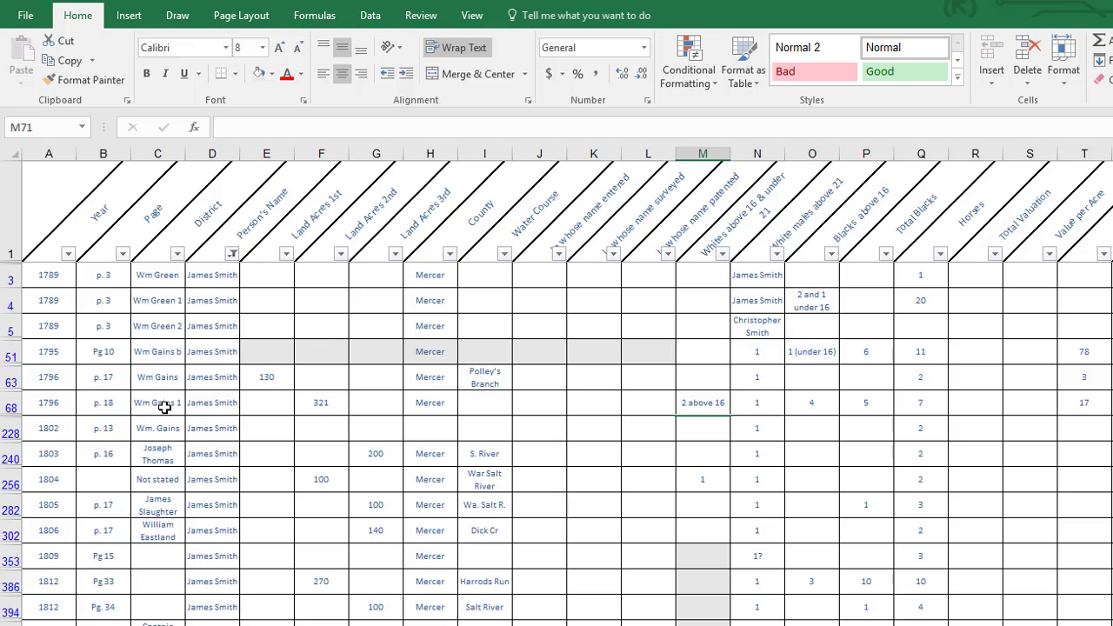
click(232, 253)
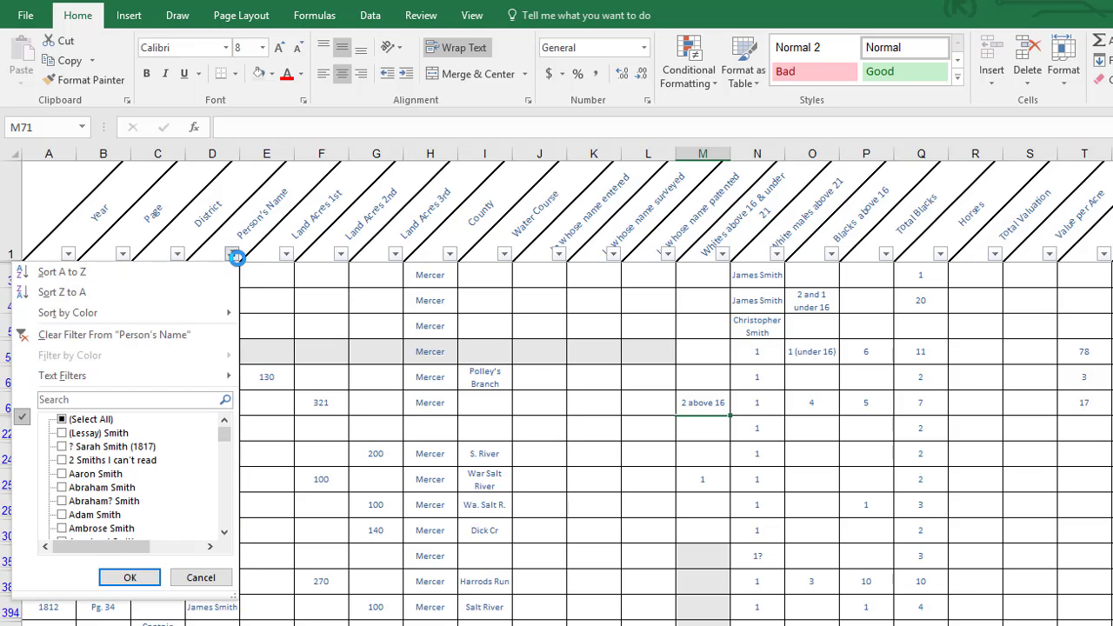
click(70, 420)
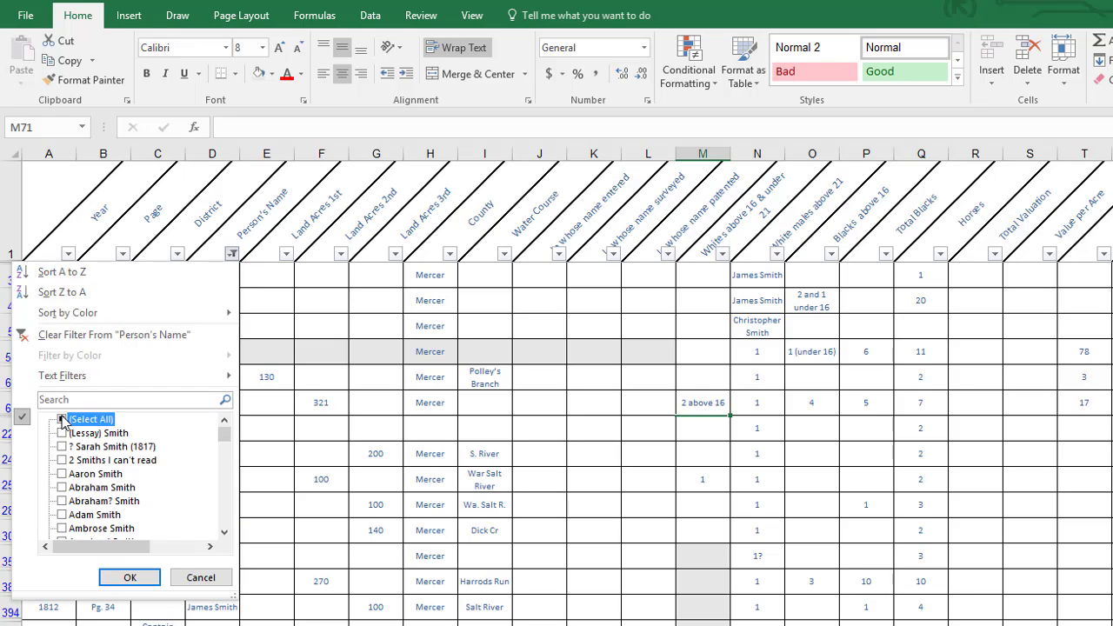
click(129, 579)
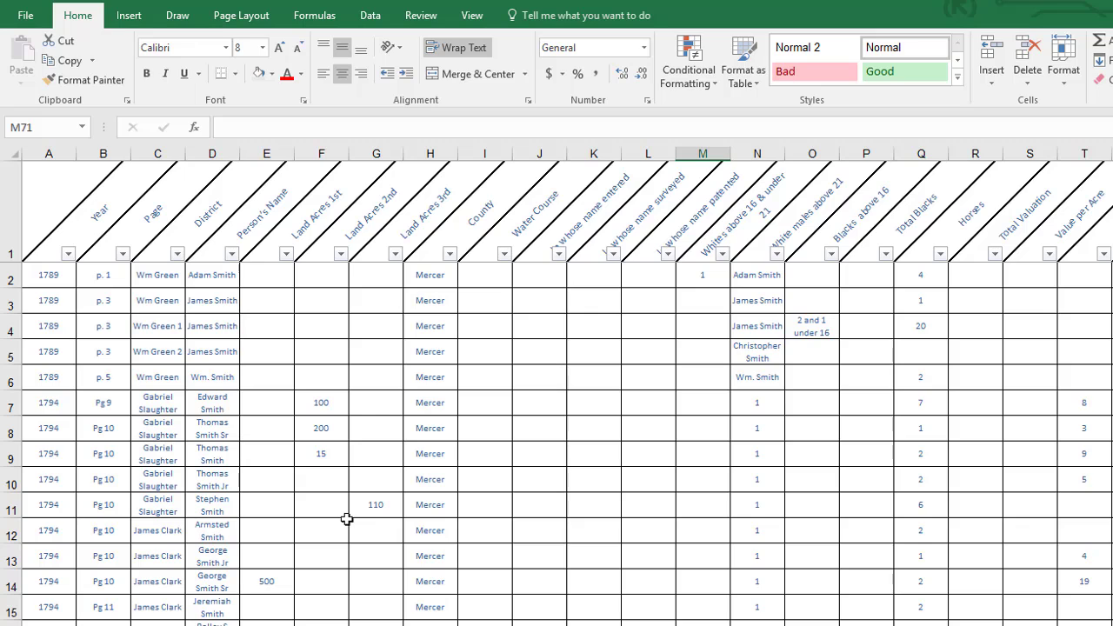
- Undo twice with Ctrl+Z to reverse the filter and the D68:D77 merge
key(ctrl+z)
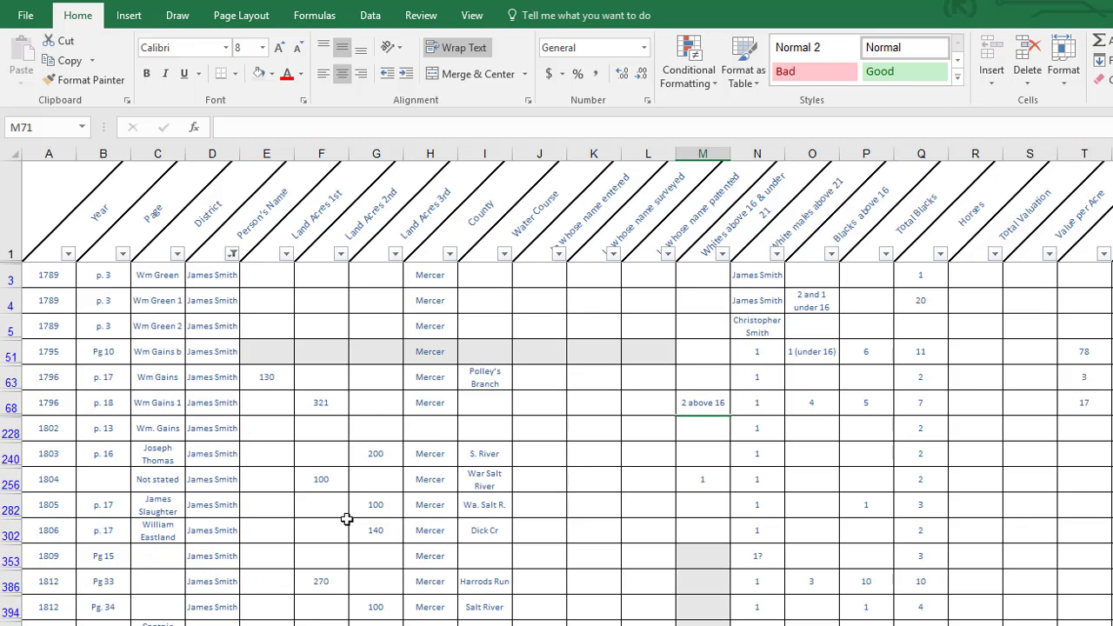
key(ctrl+z)
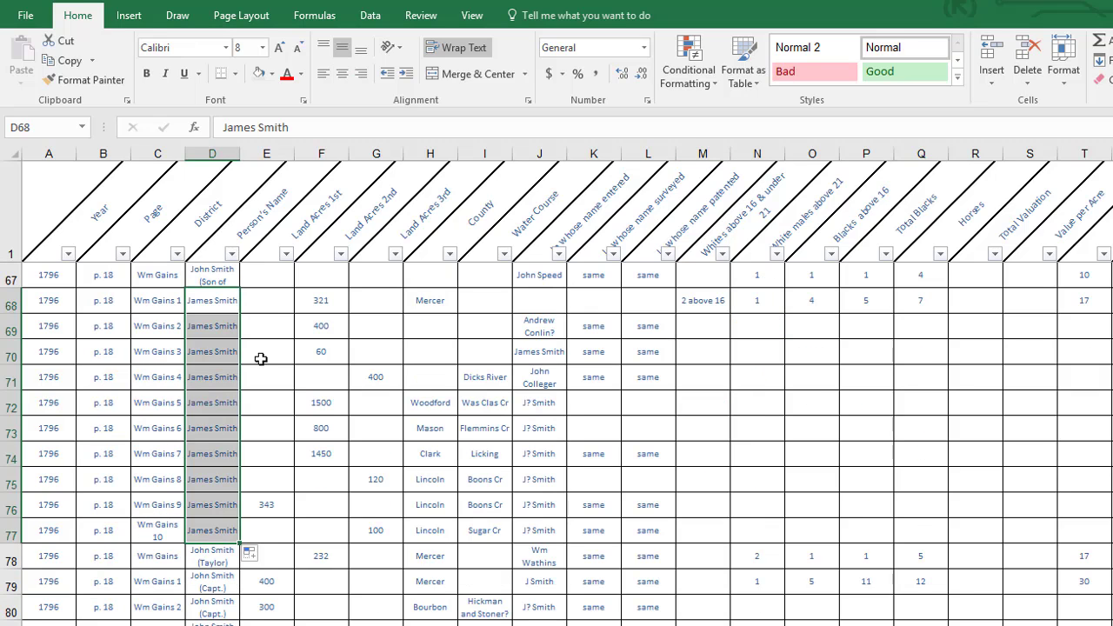
click(261, 359)
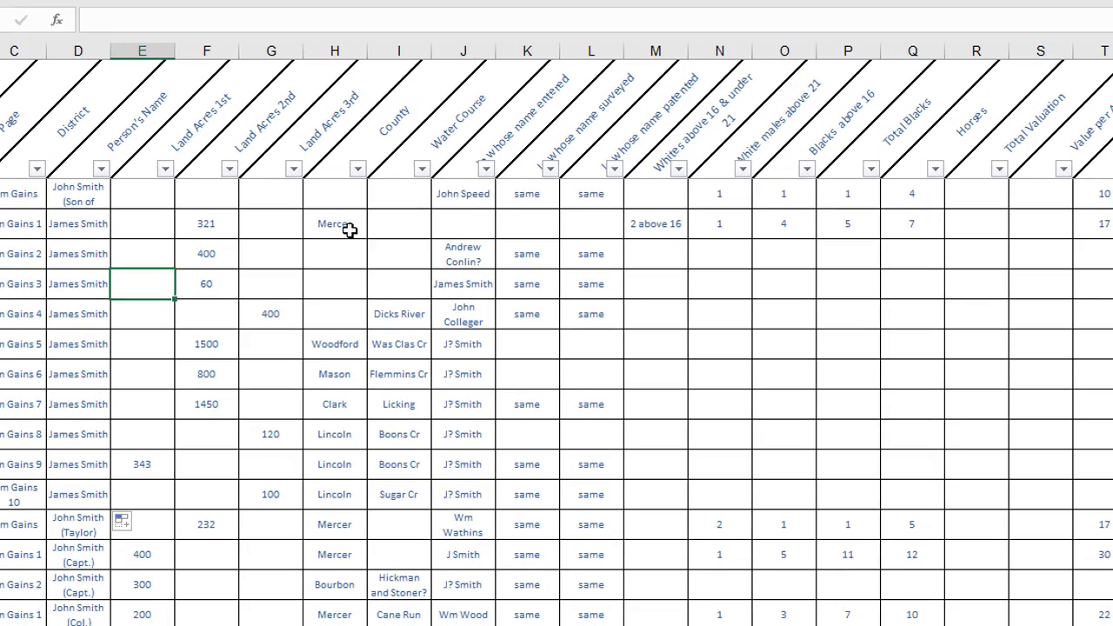
- Type Genealogy in H68 and merge-and-centre H68:L68 with Alt+H, M, C
click(407, 275)
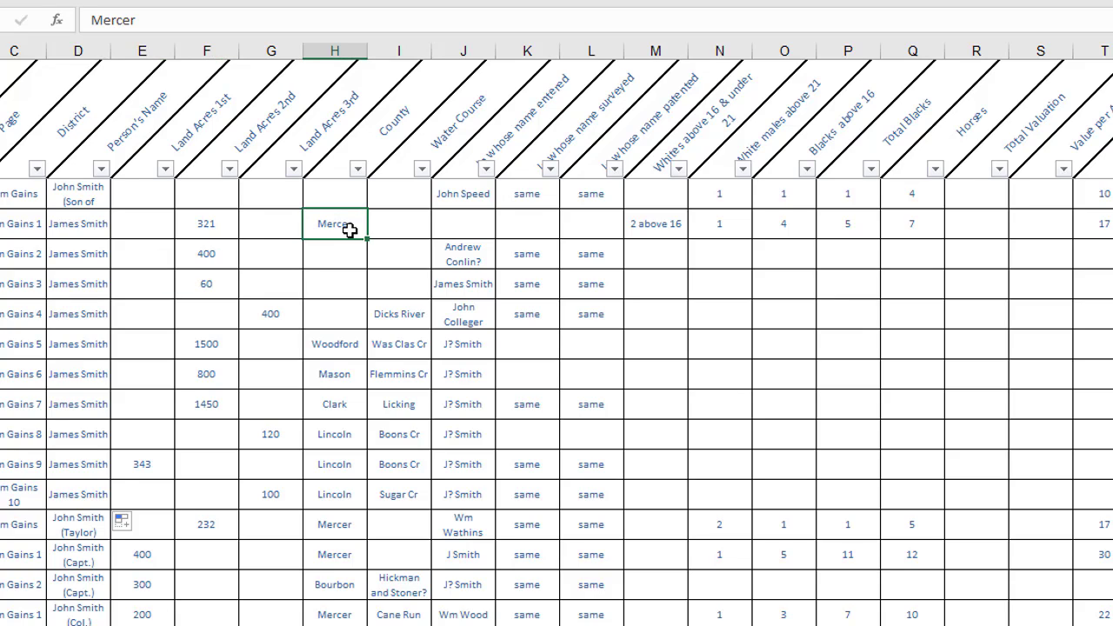
text(Ge)
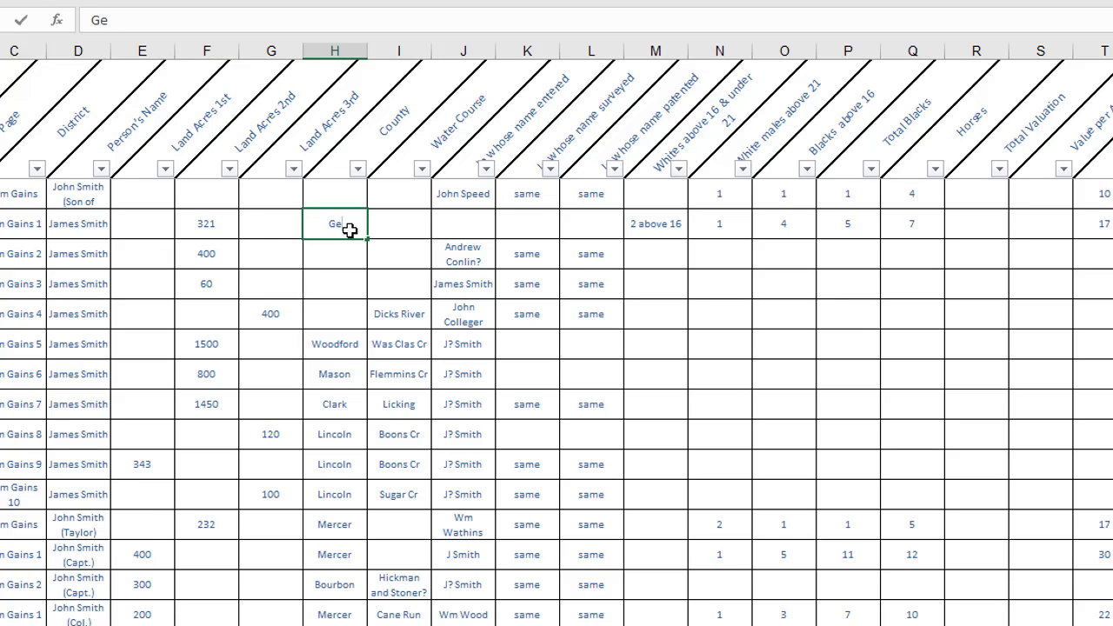
text(nealogy)
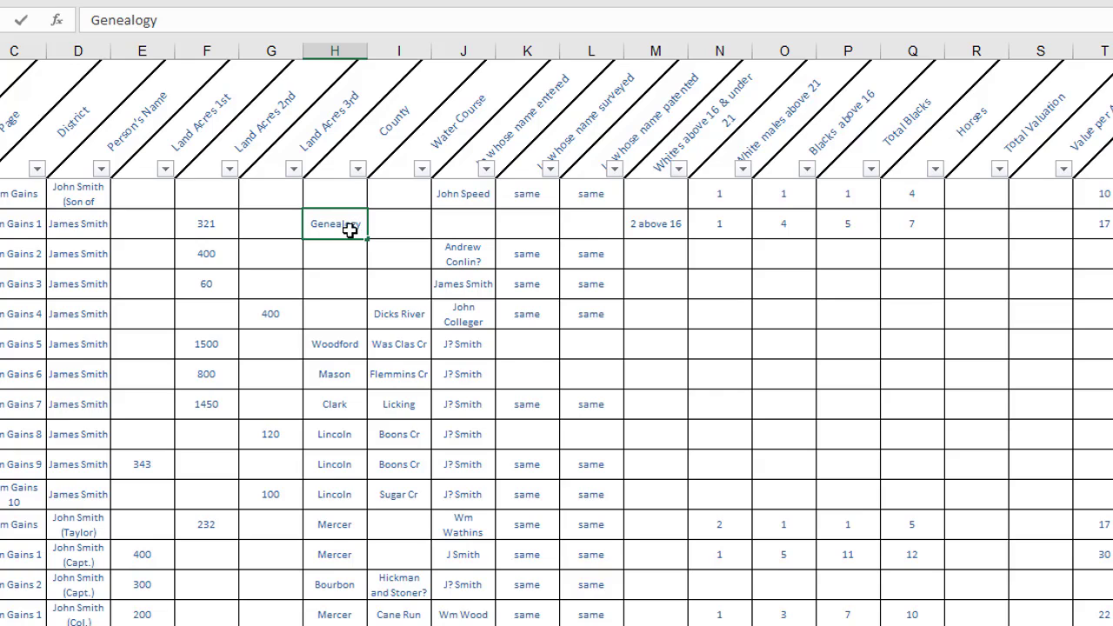
drag(576, 223, 351, 223)
key(alt+h)
key(m)
key(c)
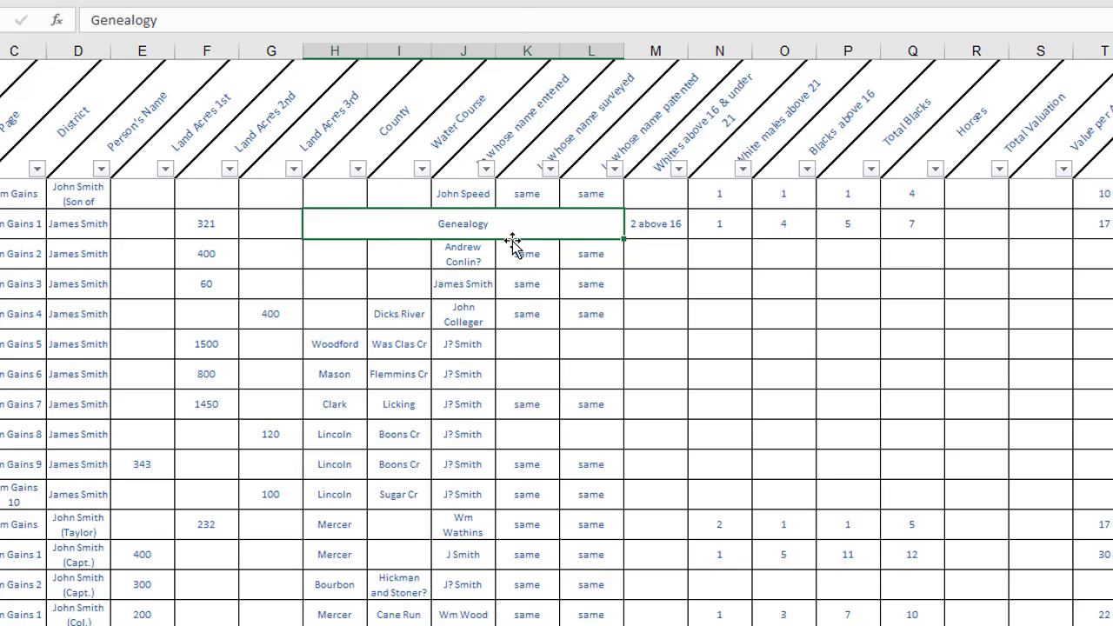
- Filter County to Genealogy only, then reselect all counties to show every row
click(355, 169)
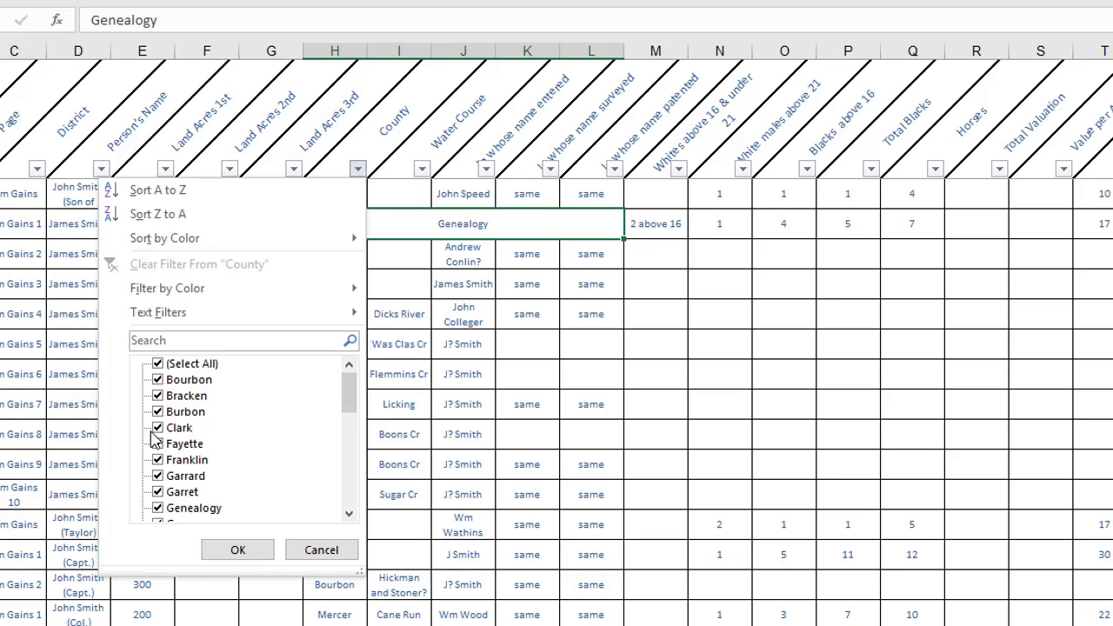
click(158, 364)
click(158, 508)
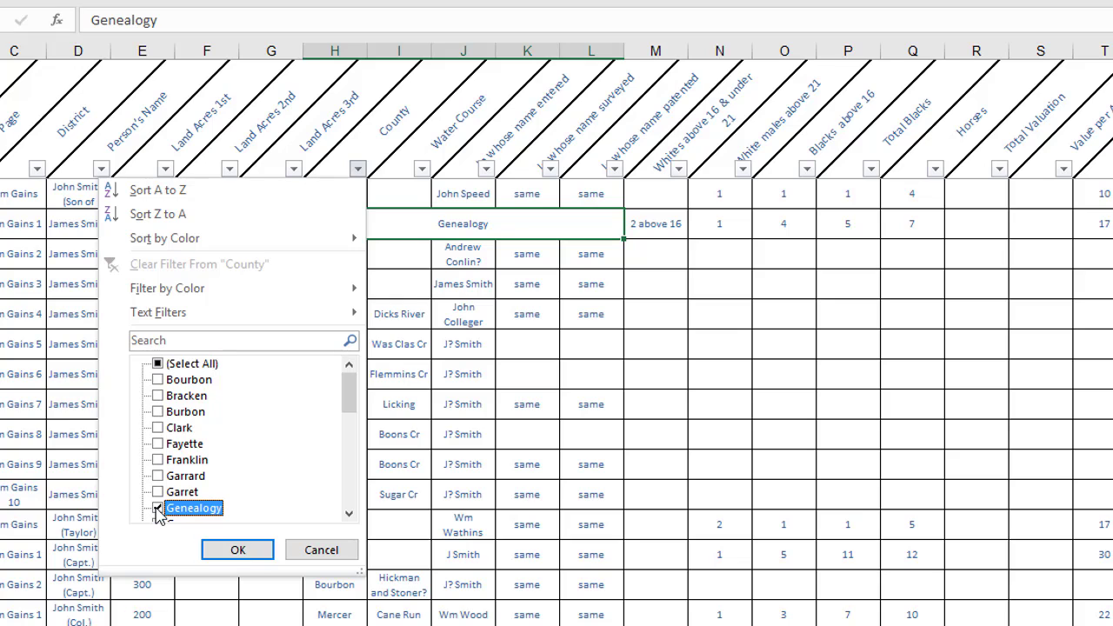
click(259, 557)
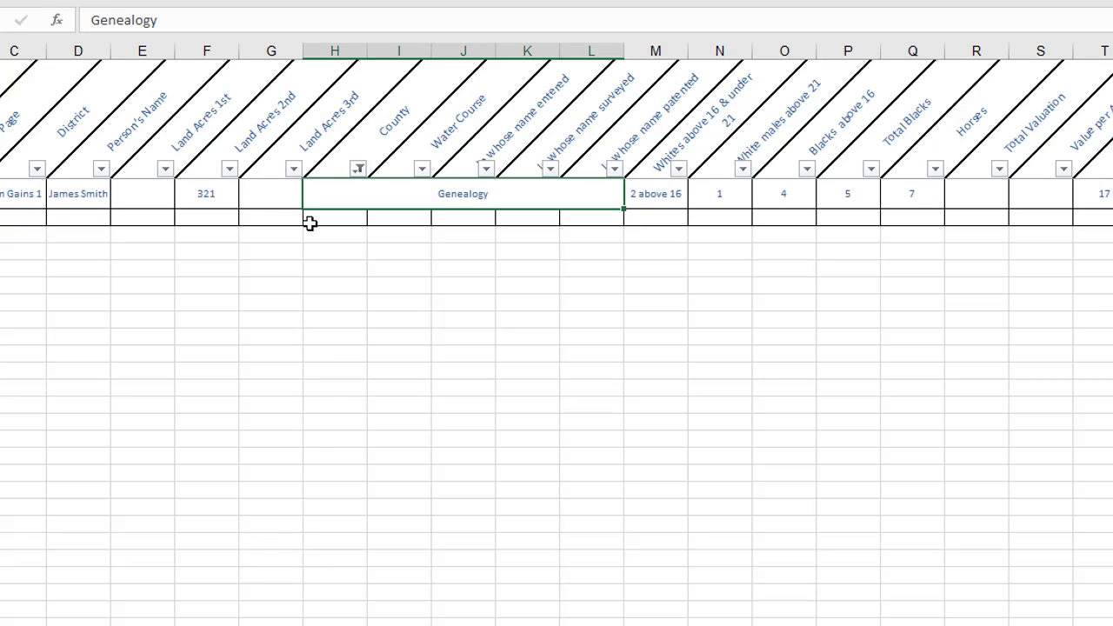
click(358, 169)
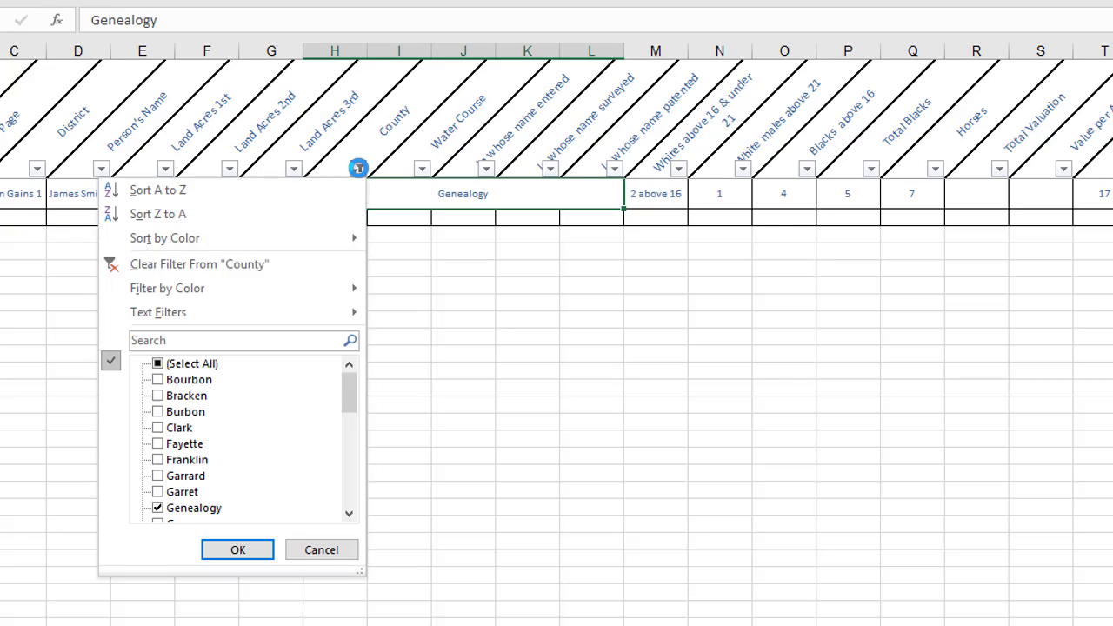
click(157, 363)
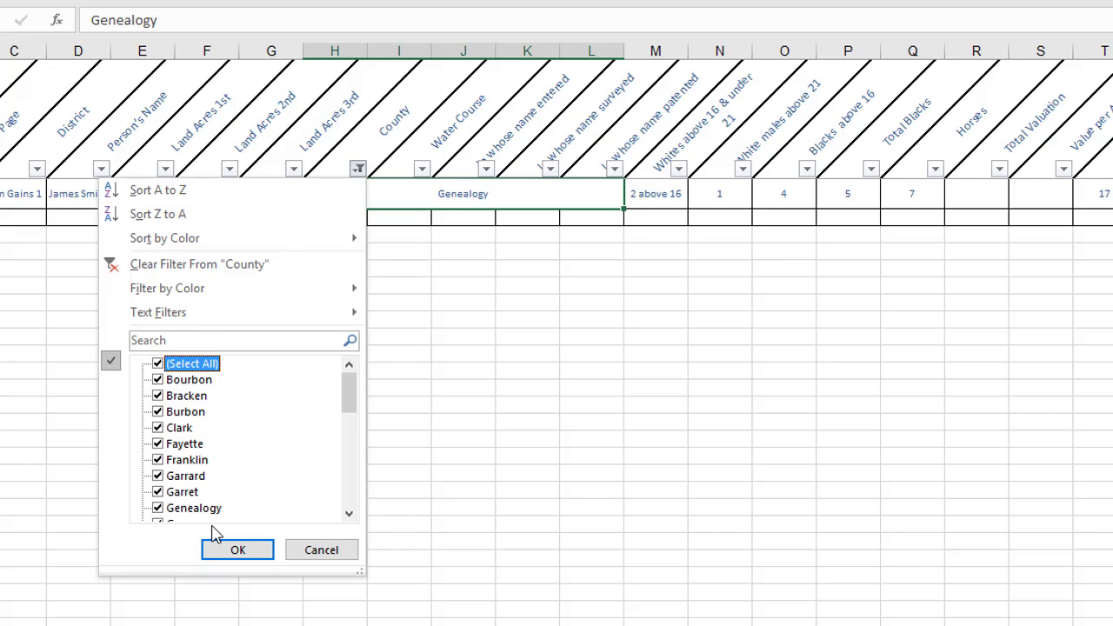
click(237, 550)
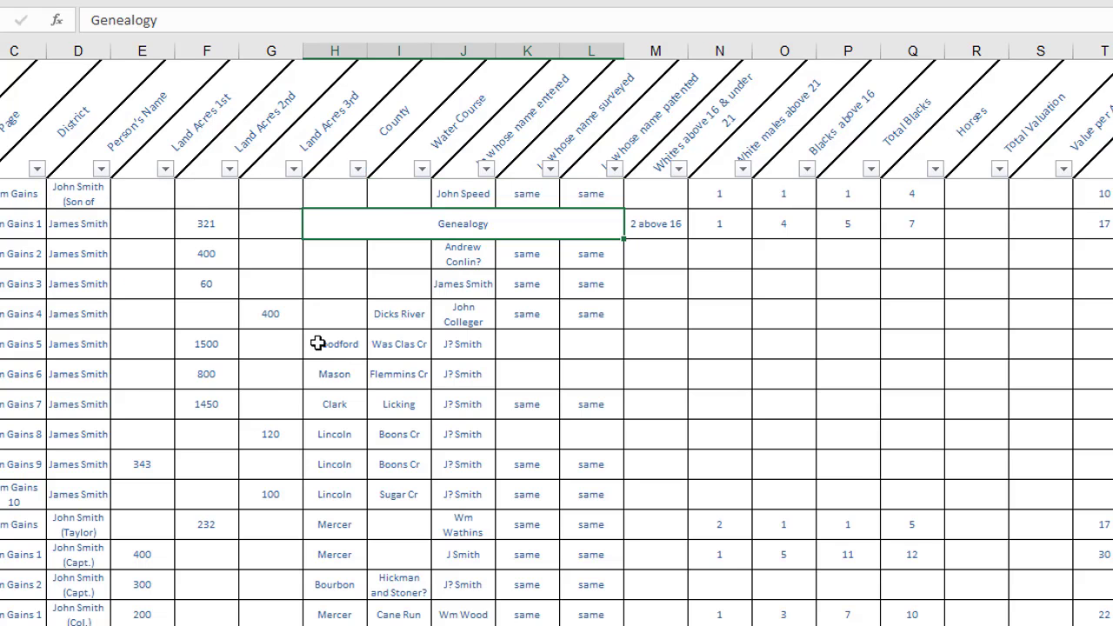
- Scroll through the Water Course filter list and close it unchanged
click(422, 169)
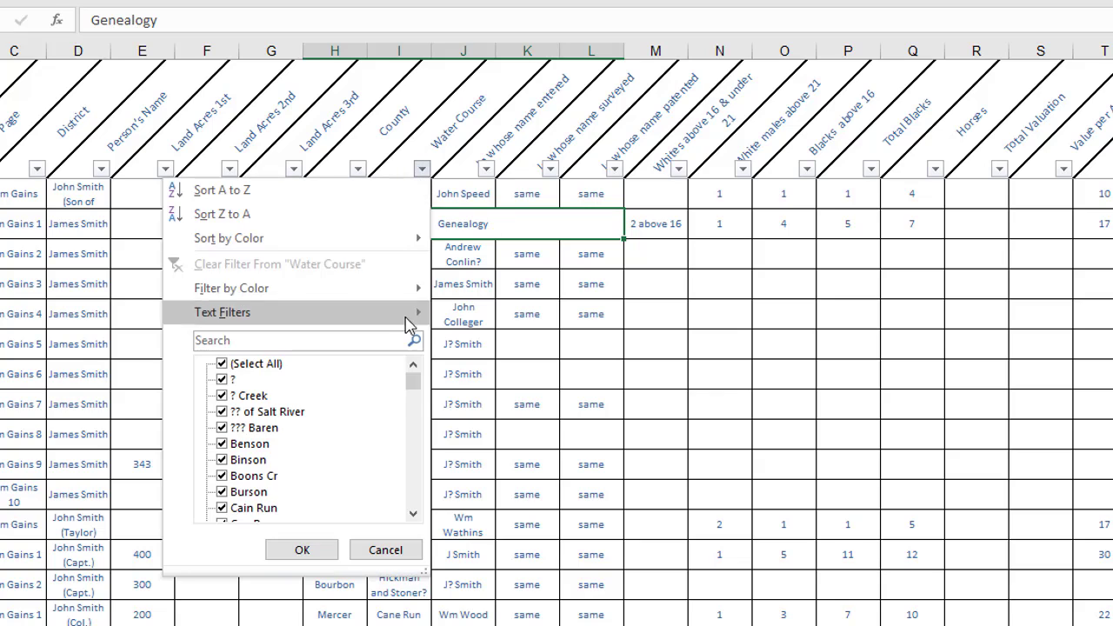
drag(415, 391, 417, 443)
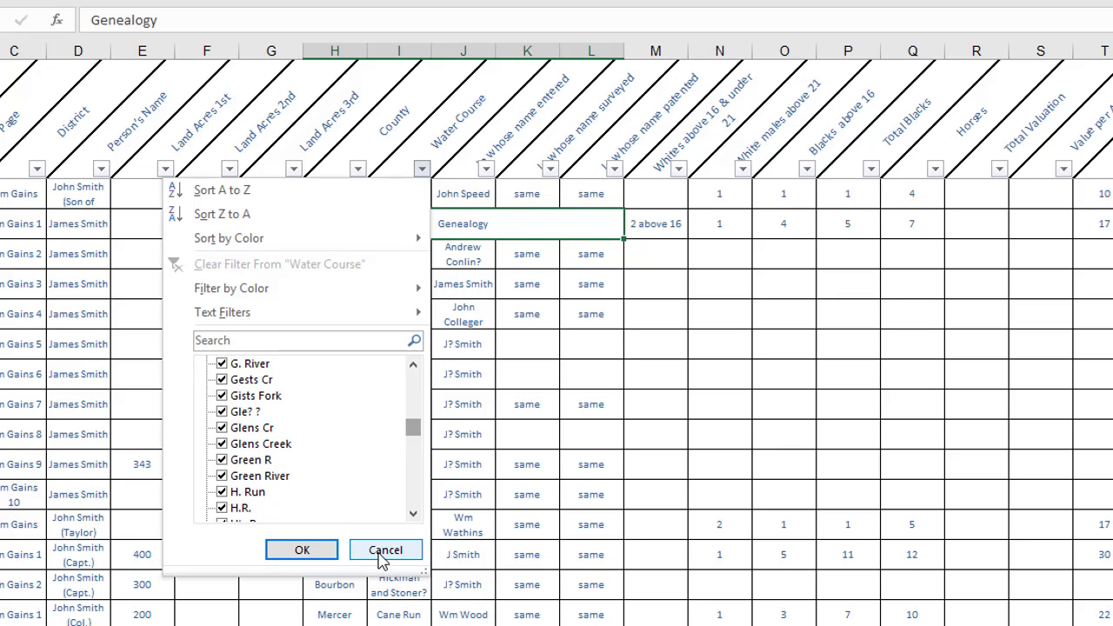
click(330, 553)
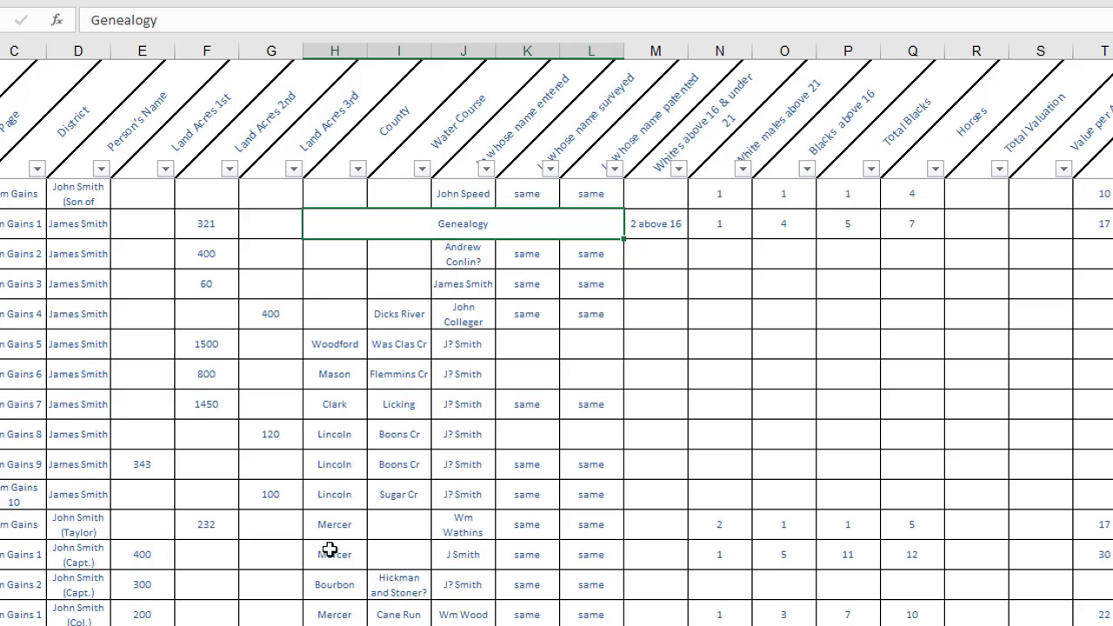
- Link the Genealogy cell H68 to the pasted FamilySearch film record URL
click(338, 235)
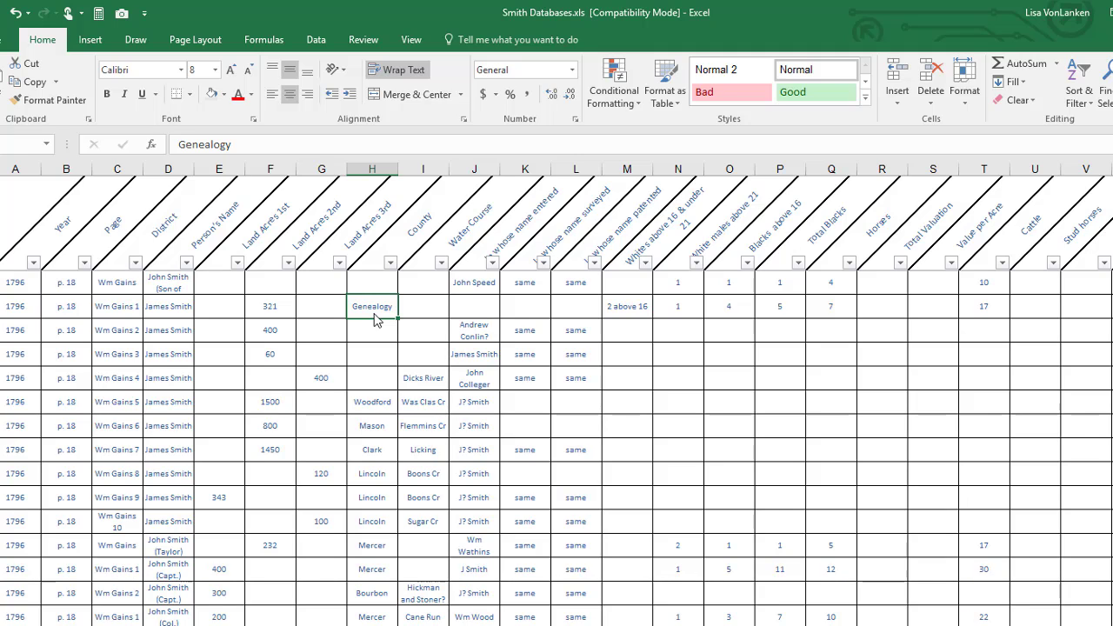
click(97, 38)
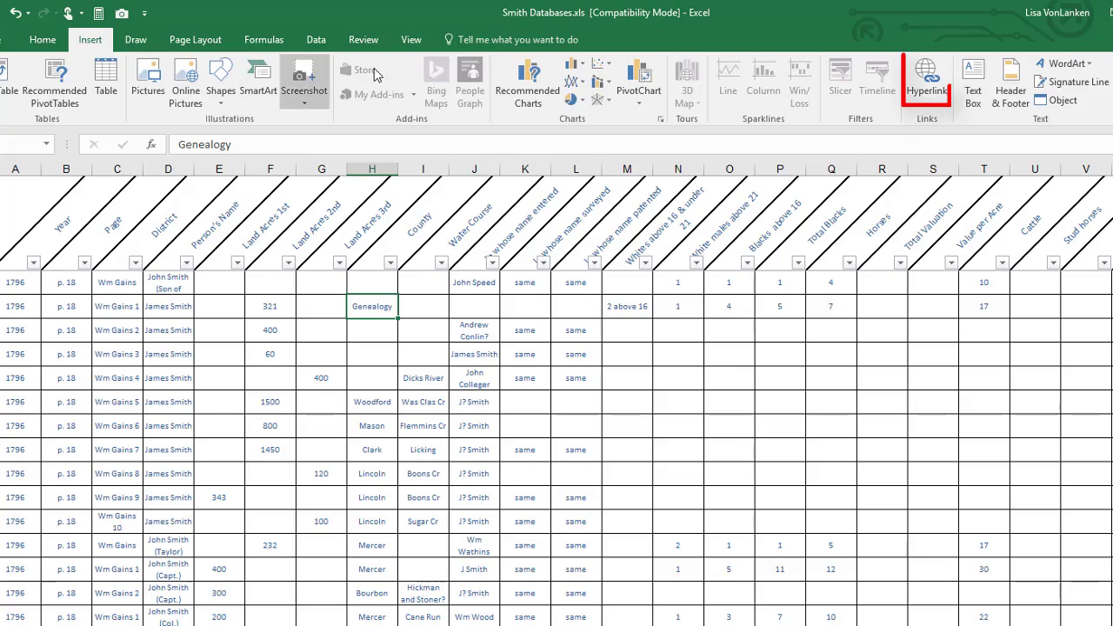
click(926, 78)
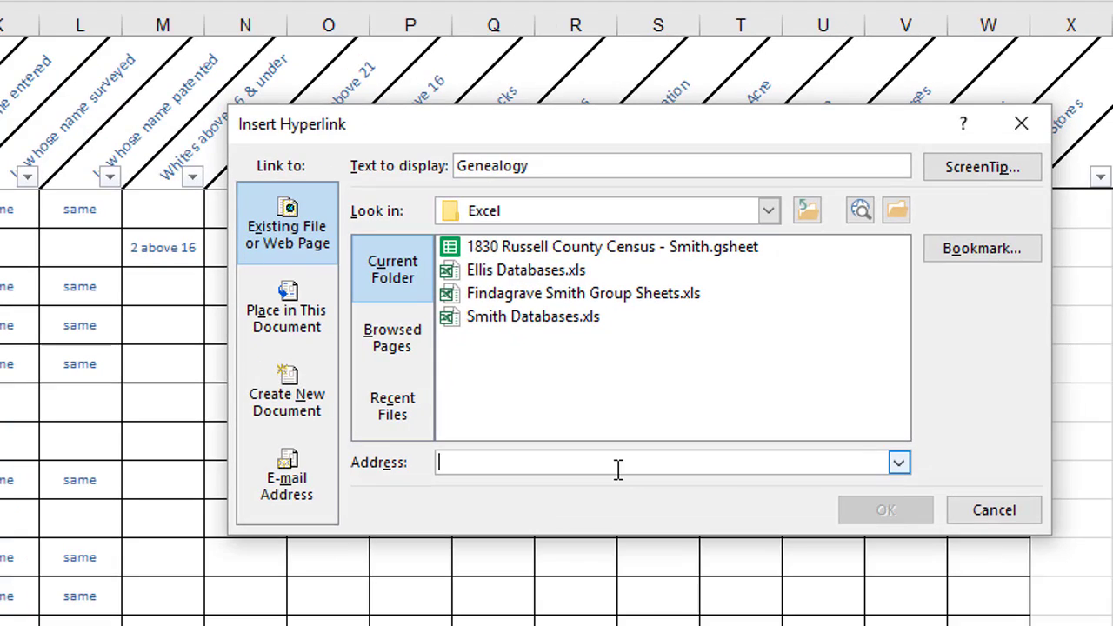
text(https://familysearch.org/search/film/007834502?cat=157345)
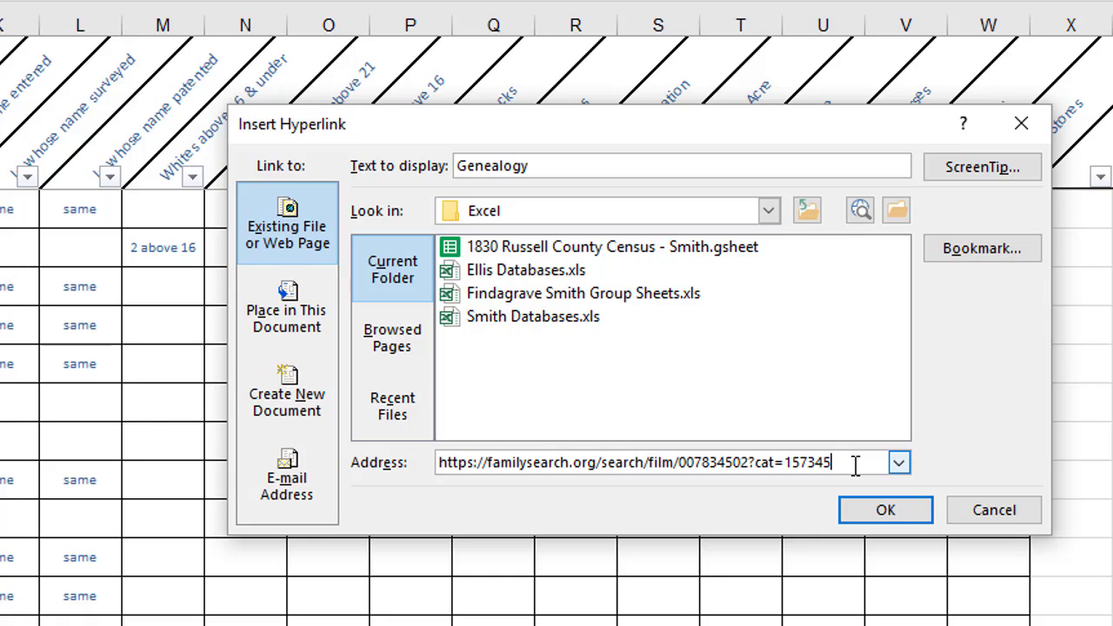
drag(856, 467, 427, 462)
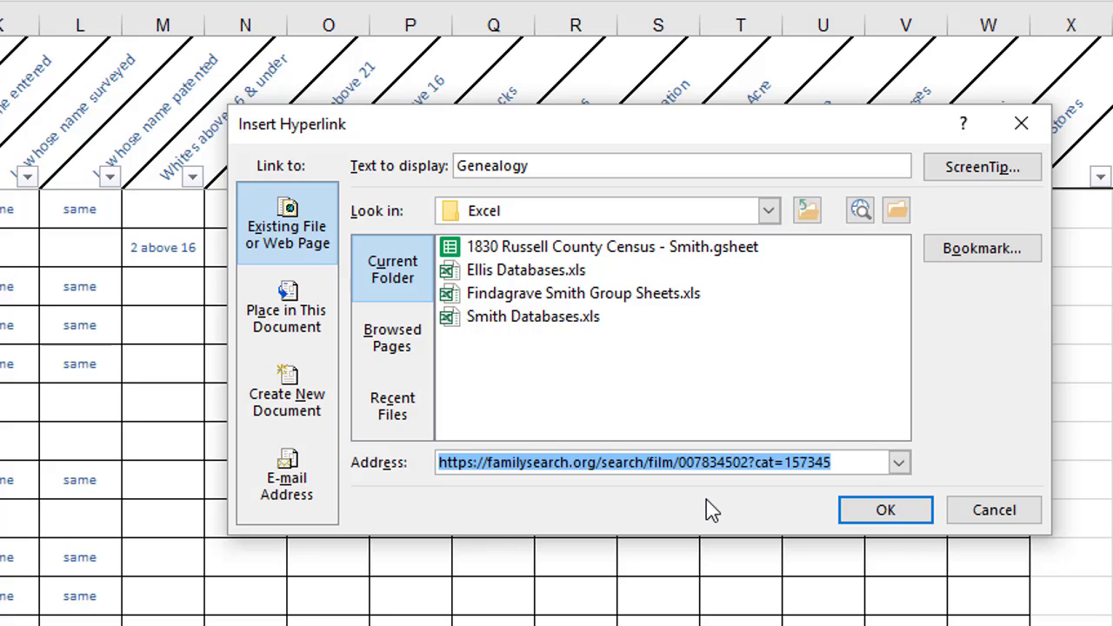
key(Delete)
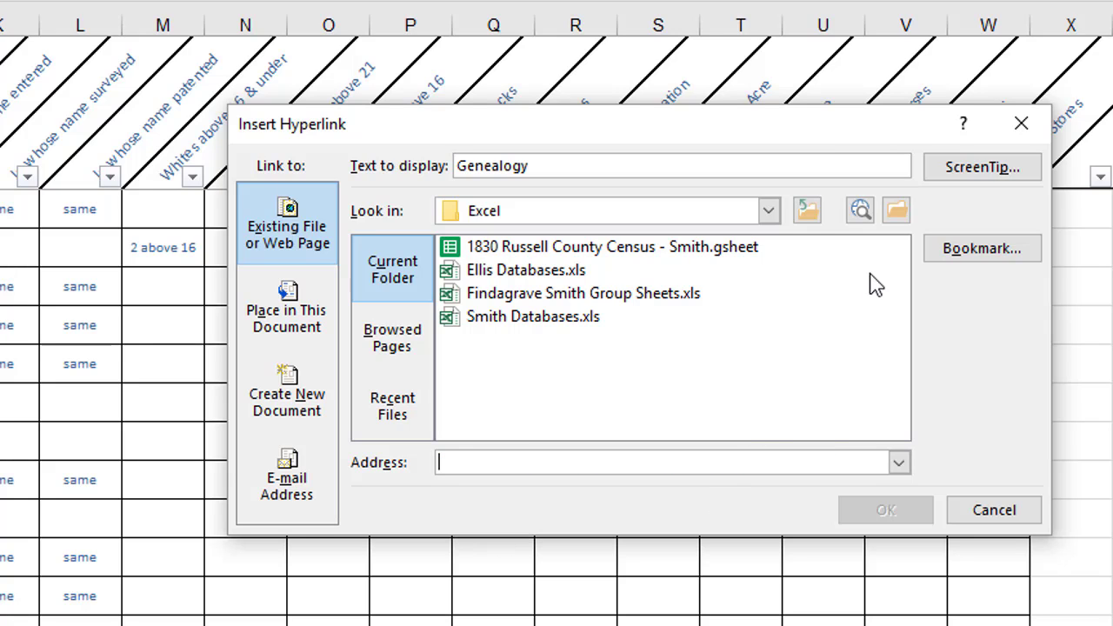
click(892, 220)
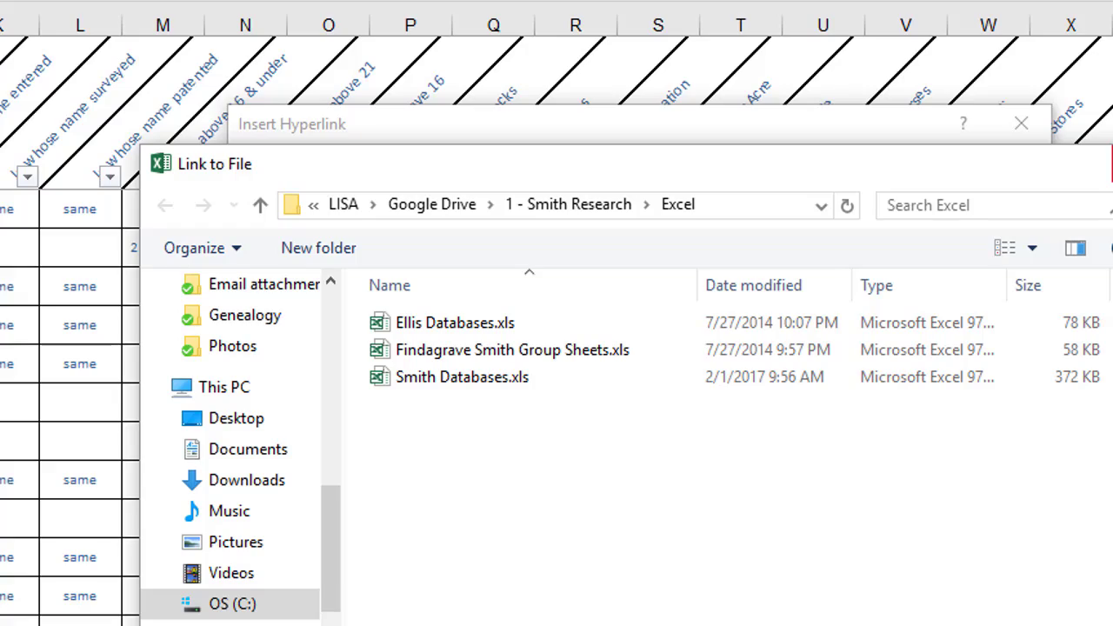
key(Escape)
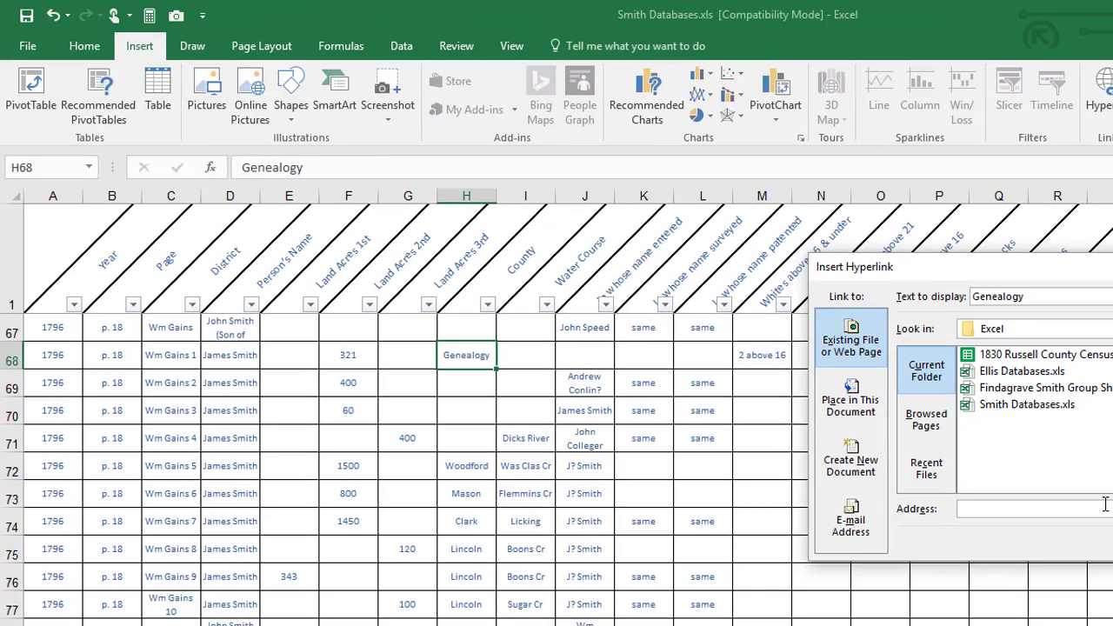
key(ctrl+v)
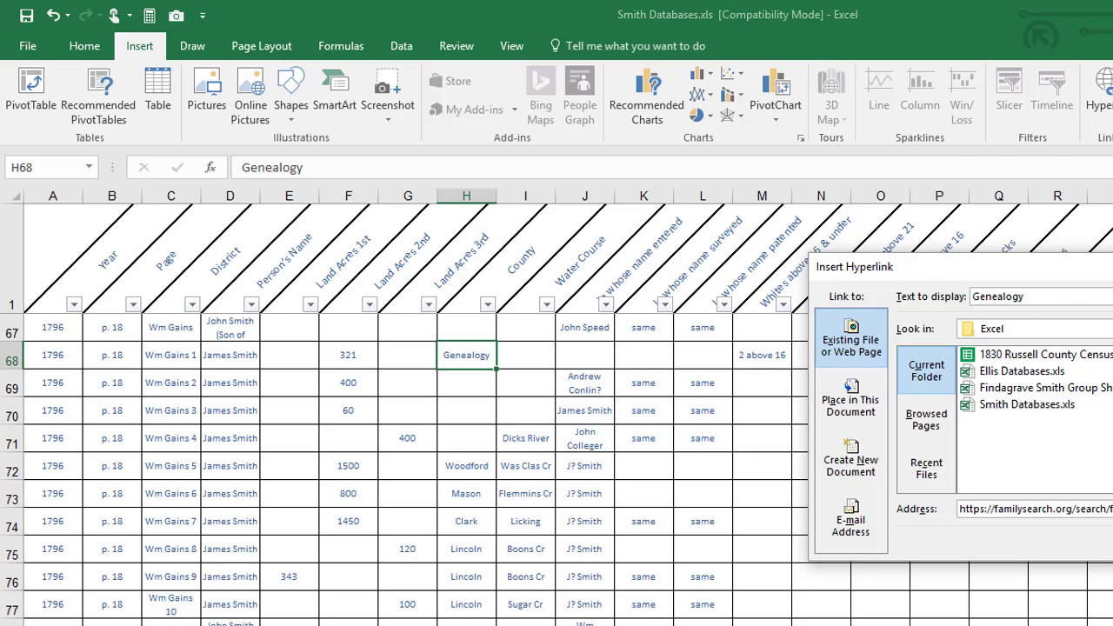
key(Return)
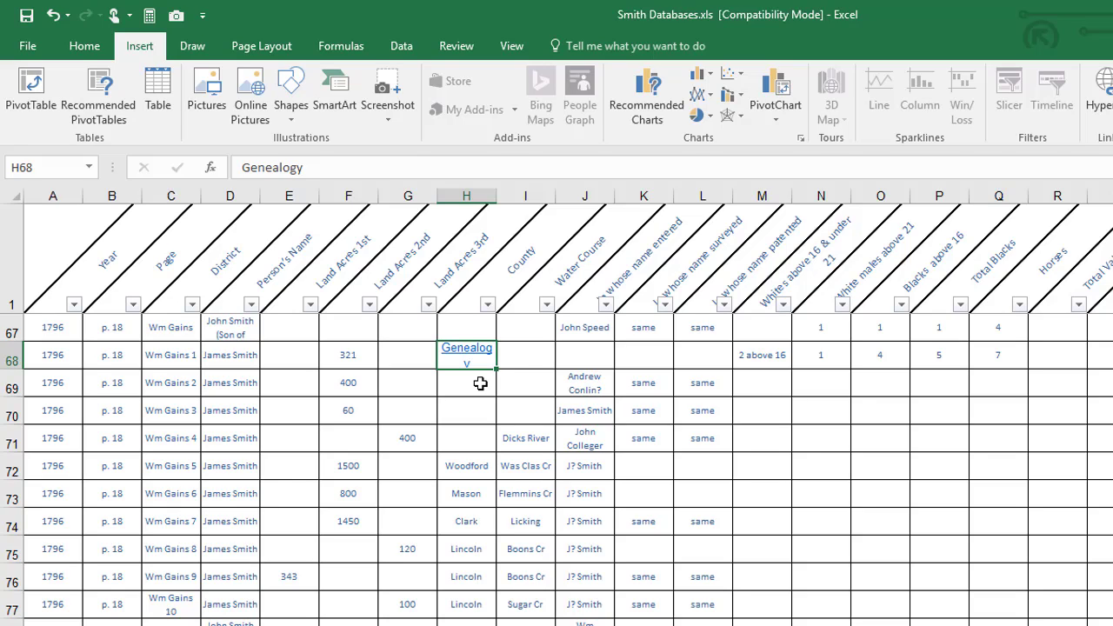
- Copy cell J69's plain formatting onto H68 with the Format Painter, removing the blue underlined link style
click(585, 387)
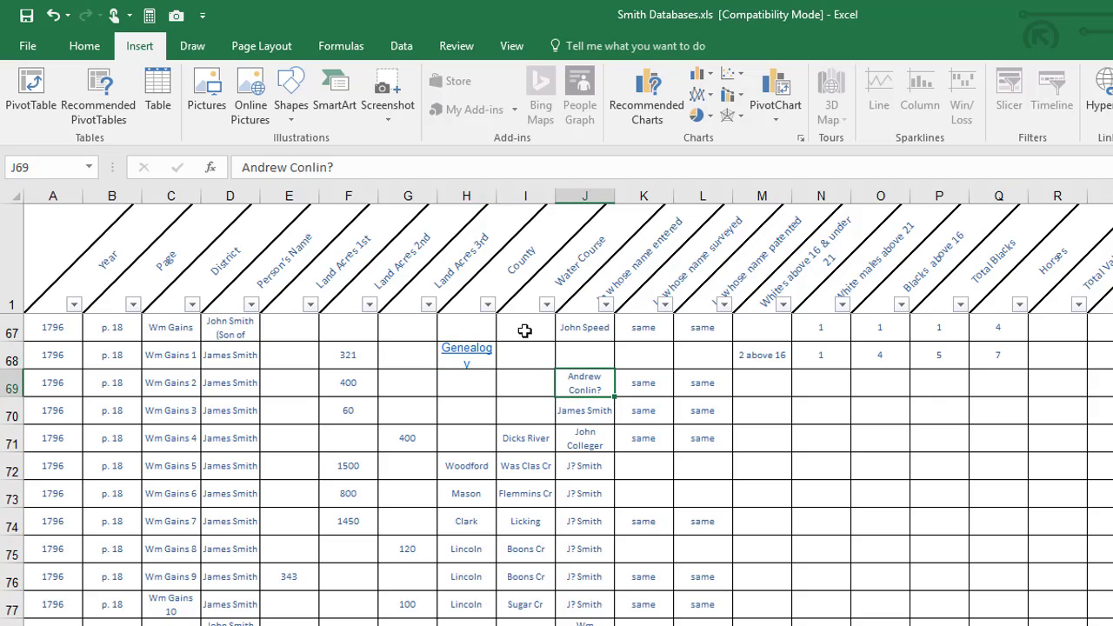
click(82, 48)
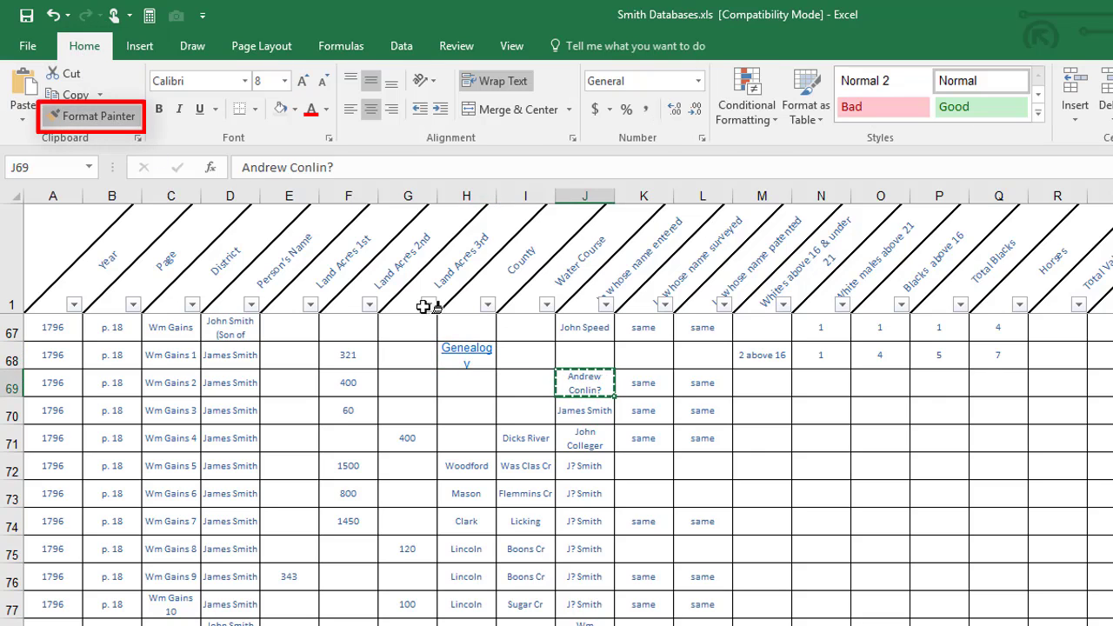
click(453, 359)
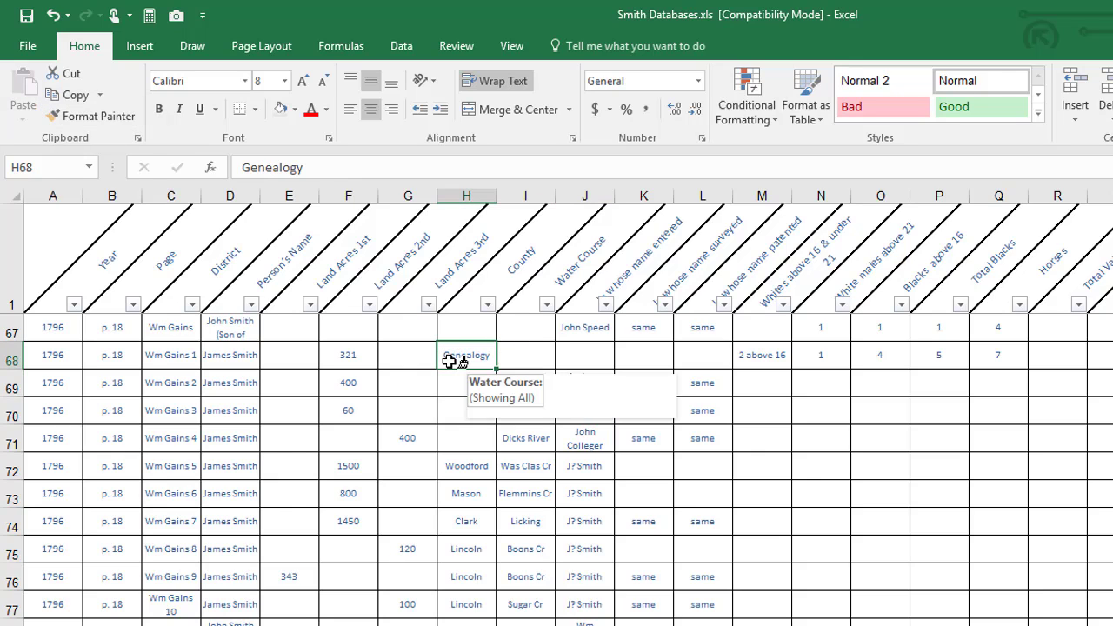